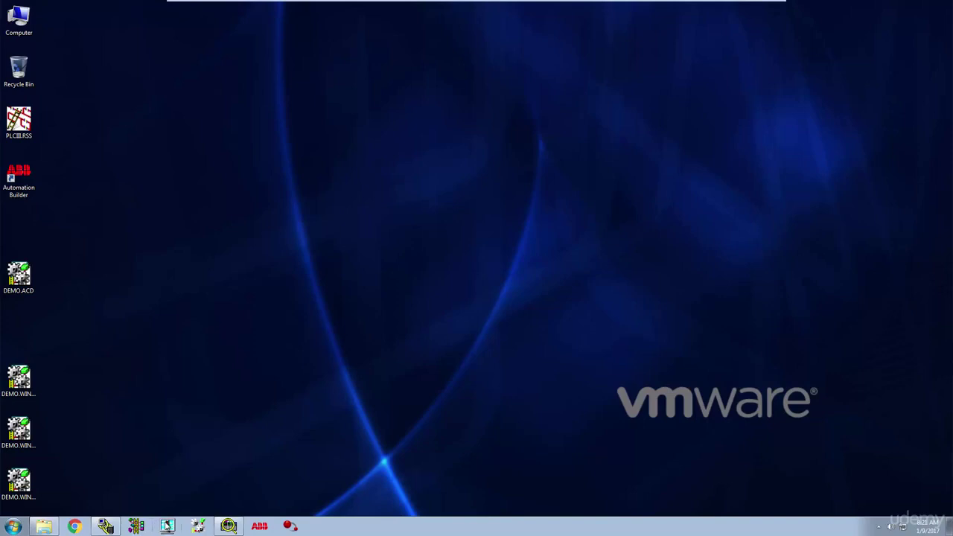
- Launch RSLogix 5000 from the taskbar to reach the Quick Start page
{"action": "left_click", "coordinate": [198, 527]}
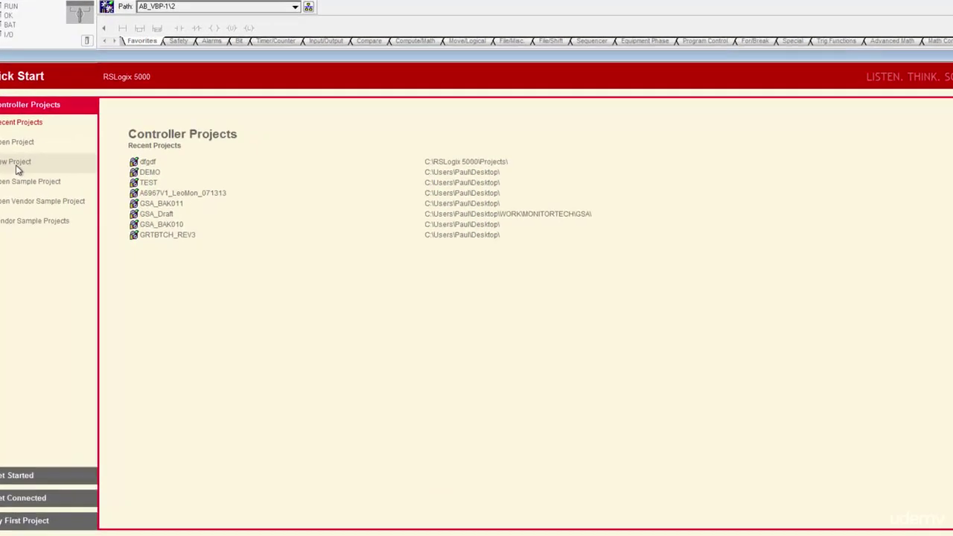
- Begin a new controller project and pick a controller type from the Type list
{"action": "left_click", "coordinate": [86, 178]}
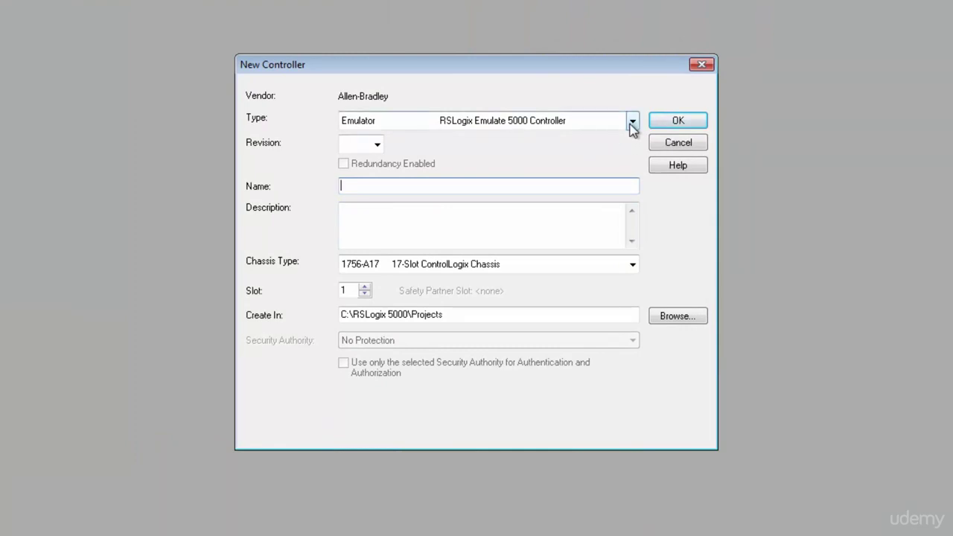
{"action": "left_click", "coordinate": [630, 123]}
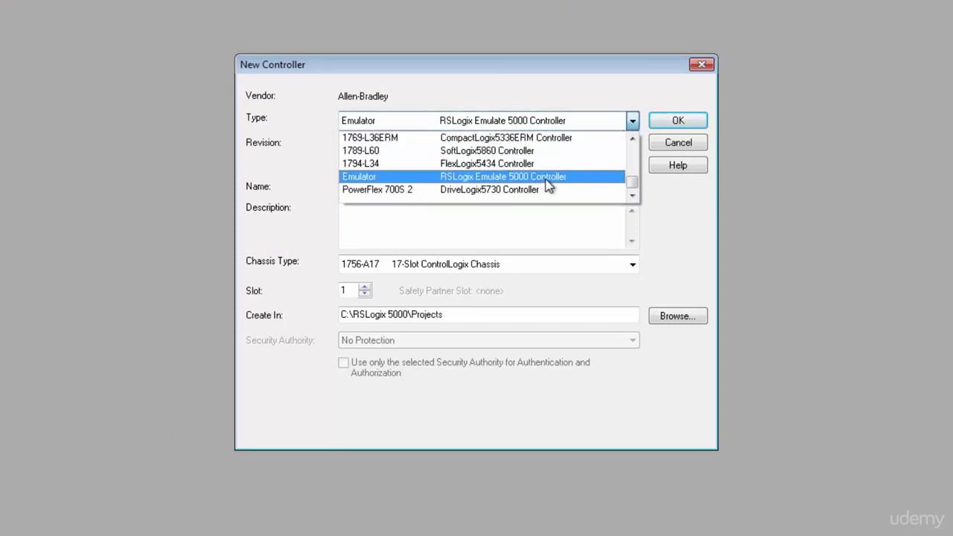
{"action": "left_click", "coordinate": [546, 180]}
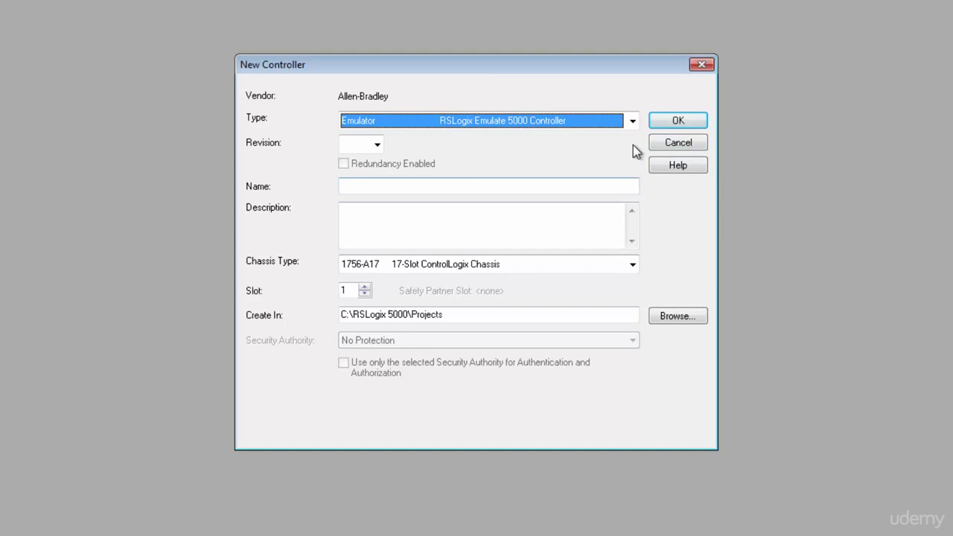
{"action": "left_click", "coordinate": [632, 124]}
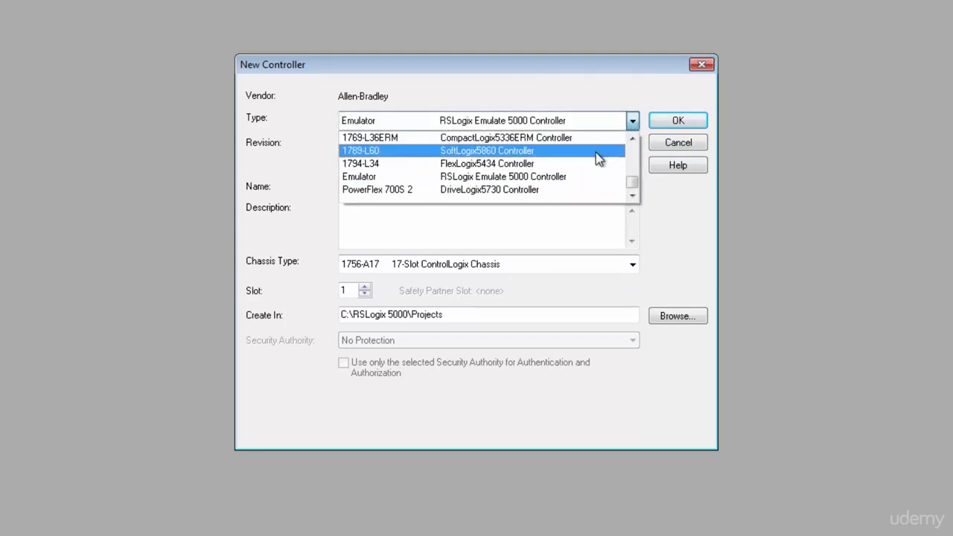
- Choose the 1769-L36ERM CompactLogix controller at revision 20 and name the project PROJ1
{"action": "left_click", "coordinate": [579, 138]}
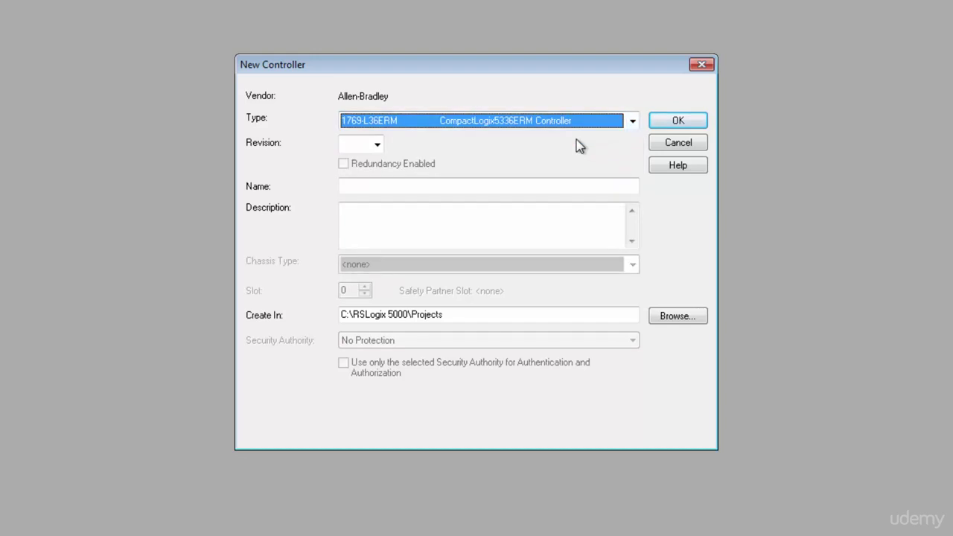
{"action": "left_click", "coordinate": [377, 144]}
{"action": "left_click", "coordinate": [361, 213]}
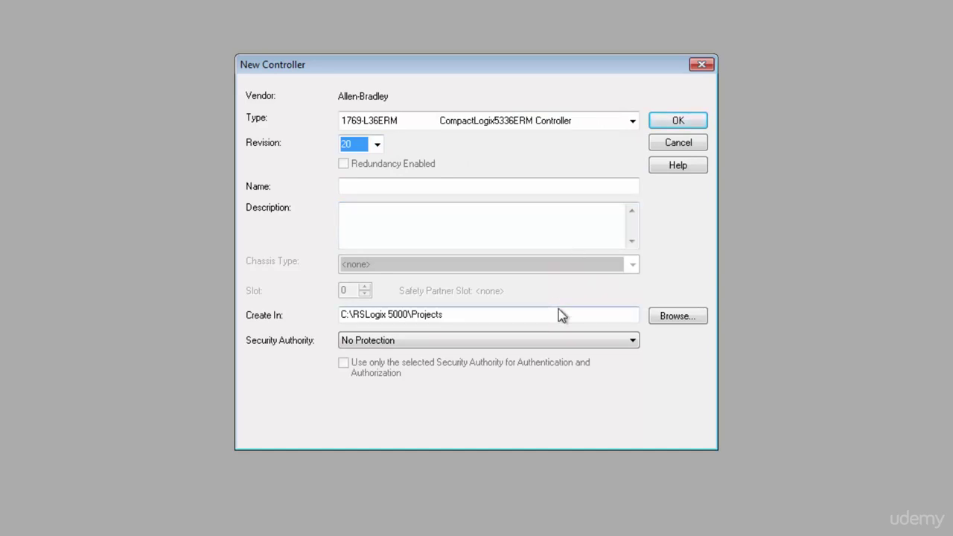
{"action": "left_click", "coordinate": [500, 185]}
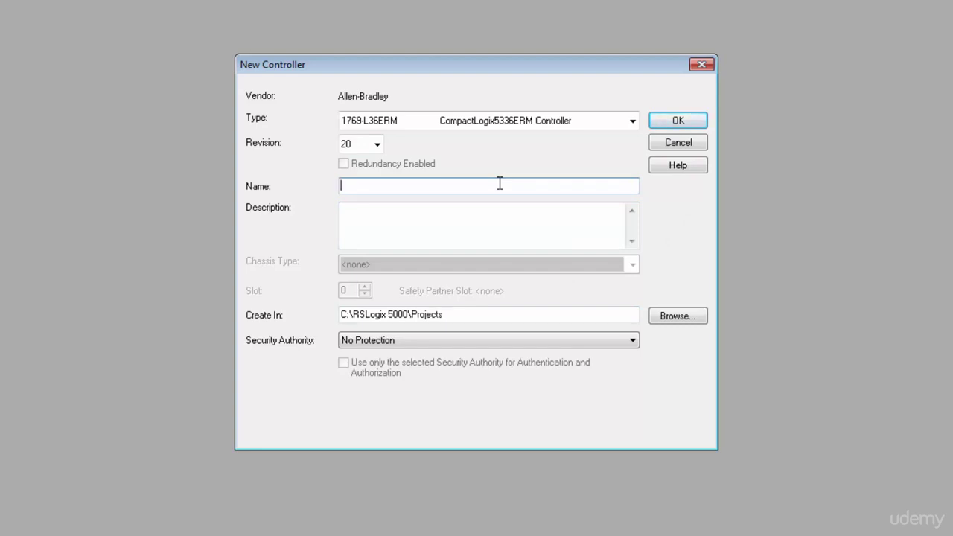
{"action": "type", "text": "PROJ1"}
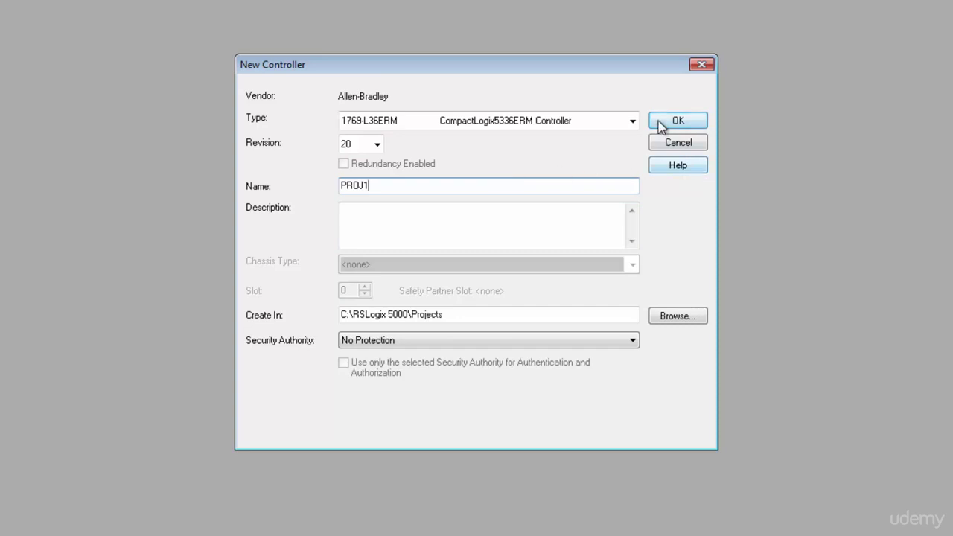
- Set the project's create-in folder to the Desktop
{"action": "left_click", "coordinate": [666, 318]}
{"action": "left_click_drag", "start_coordinate": [581, 246], "coordinate": [588, 195]}
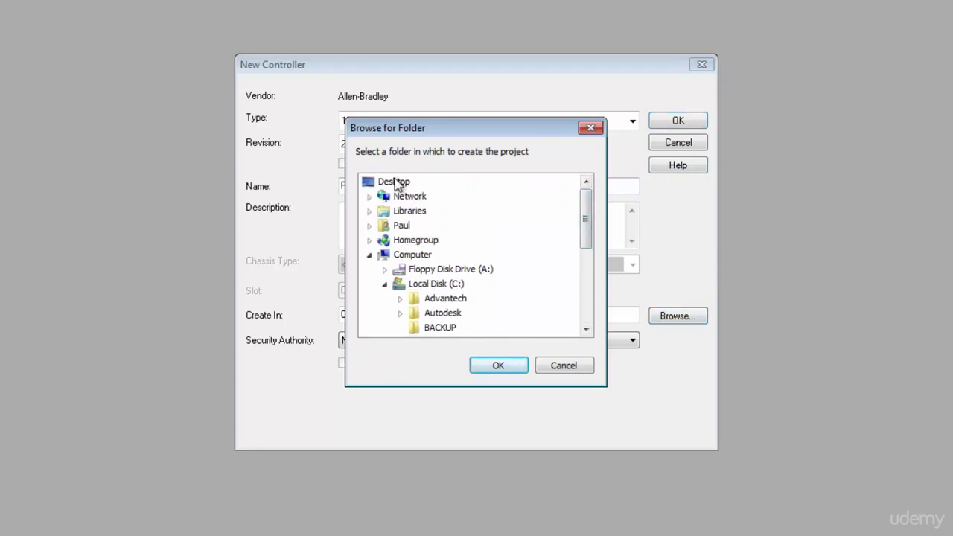
{"action": "left_click", "coordinate": [397, 183]}
{"action": "left_click", "coordinate": [497, 365]}
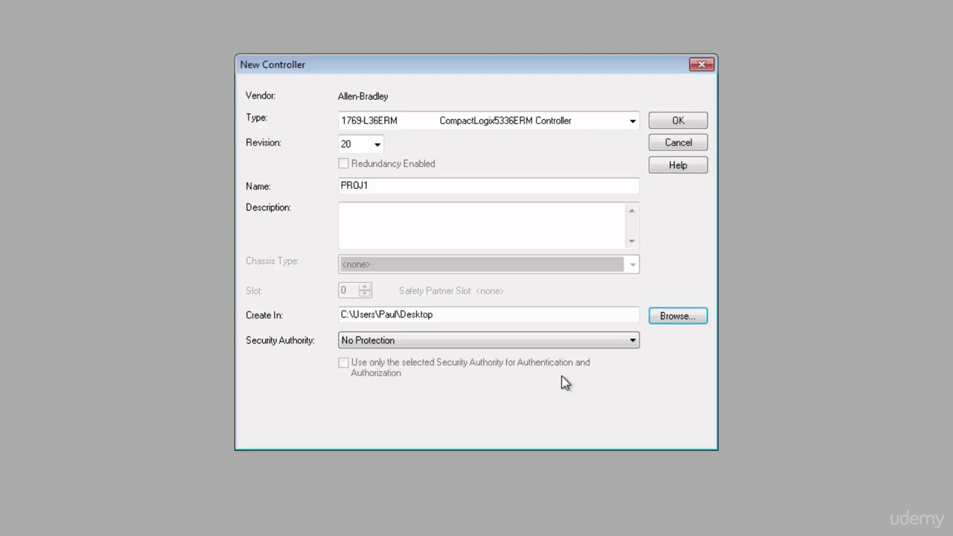
- Create the PROJ1 project and select the 1769-L36ERM controller under 1769 Bus
{"action": "left_click", "coordinate": [669, 123]}
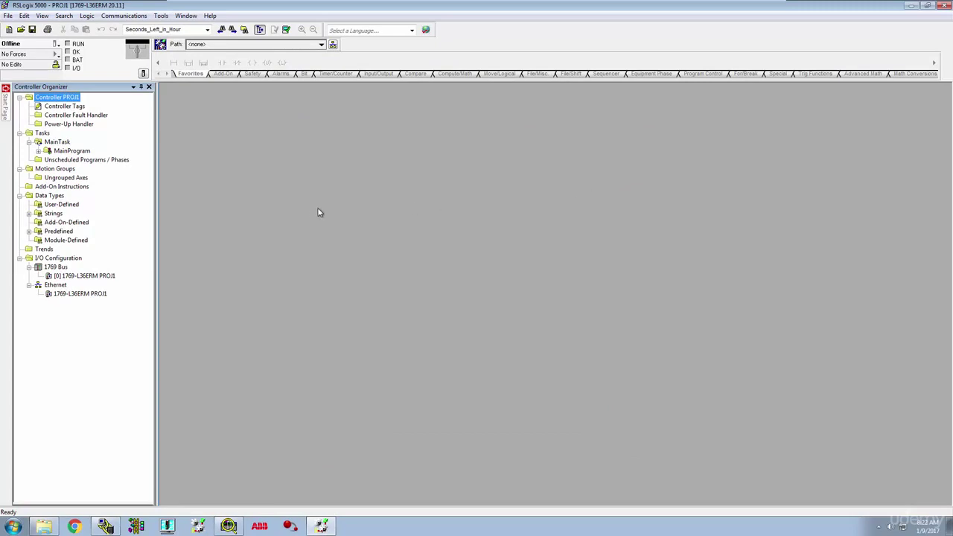
{"action": "left_click", "coordinate": [67, 277]}
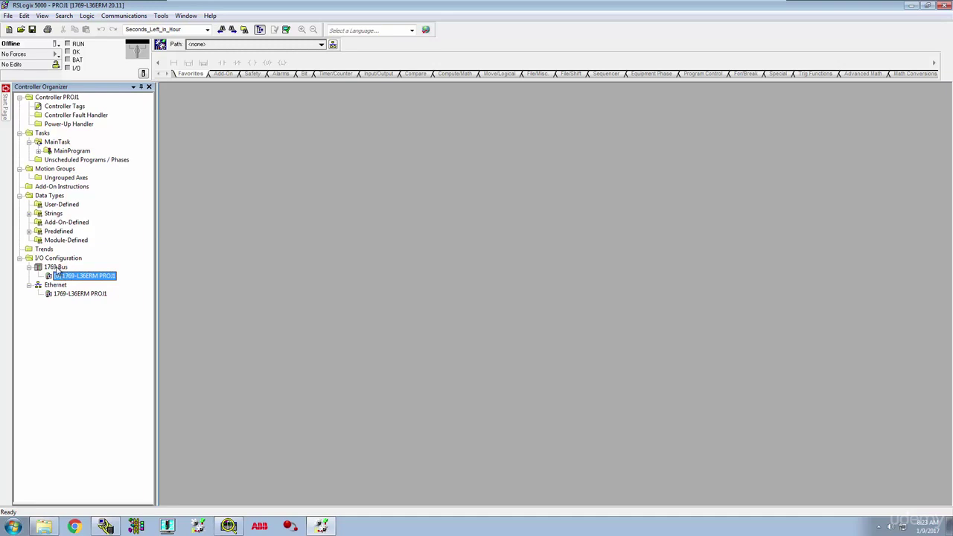
- Add a 1769-Boolean/A combo I/O module to slot 1 of the 1769 Bus
{"action": "right_click", "coordinate": [57, 269]}
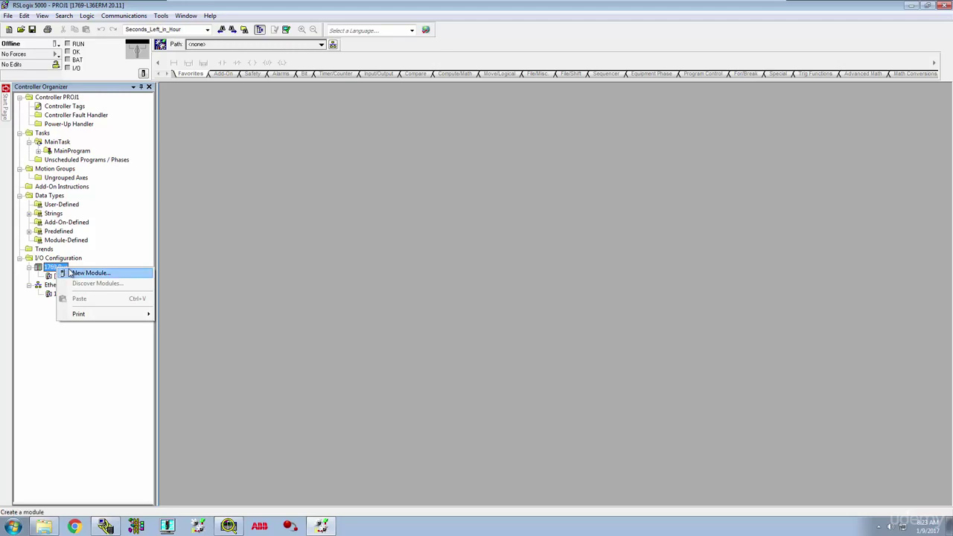
{"action": "left_click", "coordinate": [75, 274]}
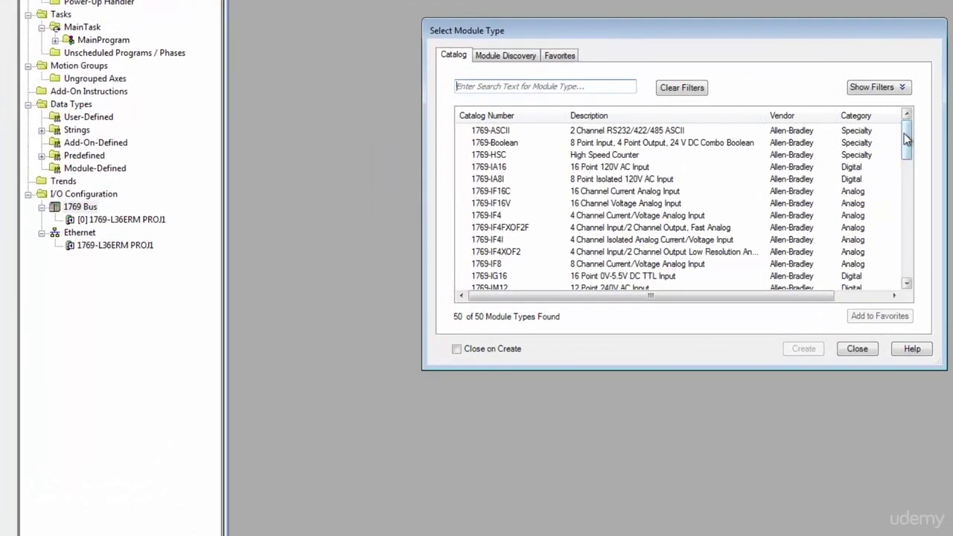
{"action": "mouse_move", "coordinate": [906, 138]}
{"action": "left_mouse_down"}
{"action": "mouse_move", "coordinate": [906, 276]}
{"action": "mouse_move", "coordinate": [911, 123]}
{"action": "left_mouse_up"}
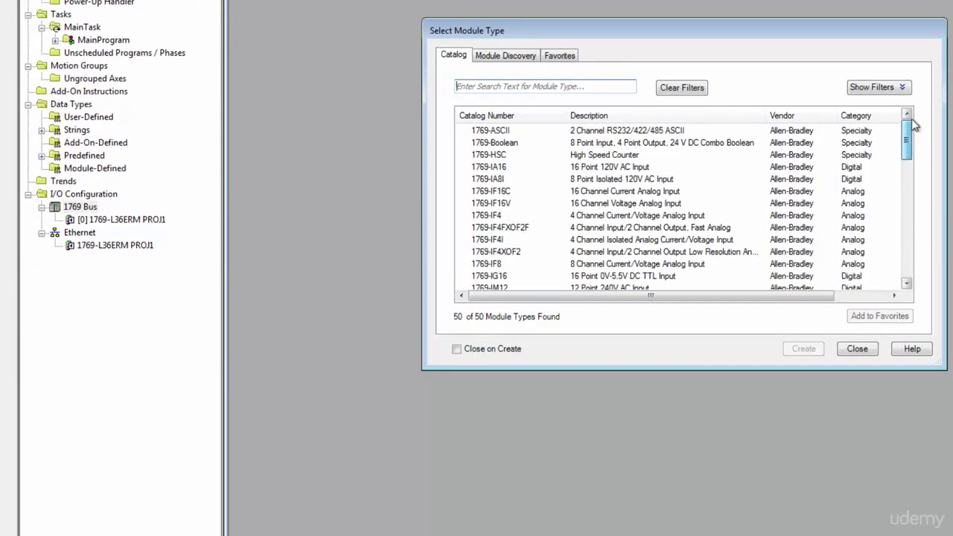
{"action": "left_click", "coordinate": [598, 145]}
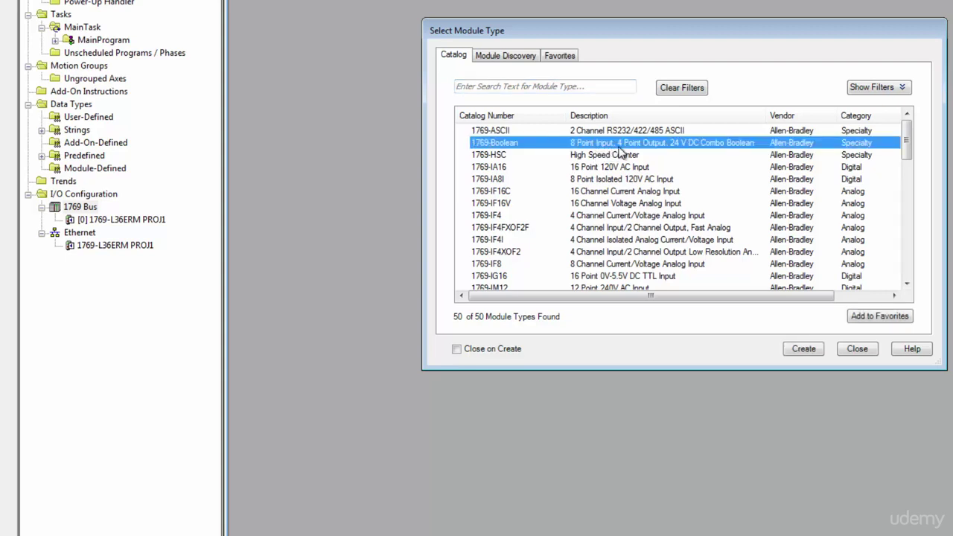
{"action": "left_click", "coordinate": [814, 351]}
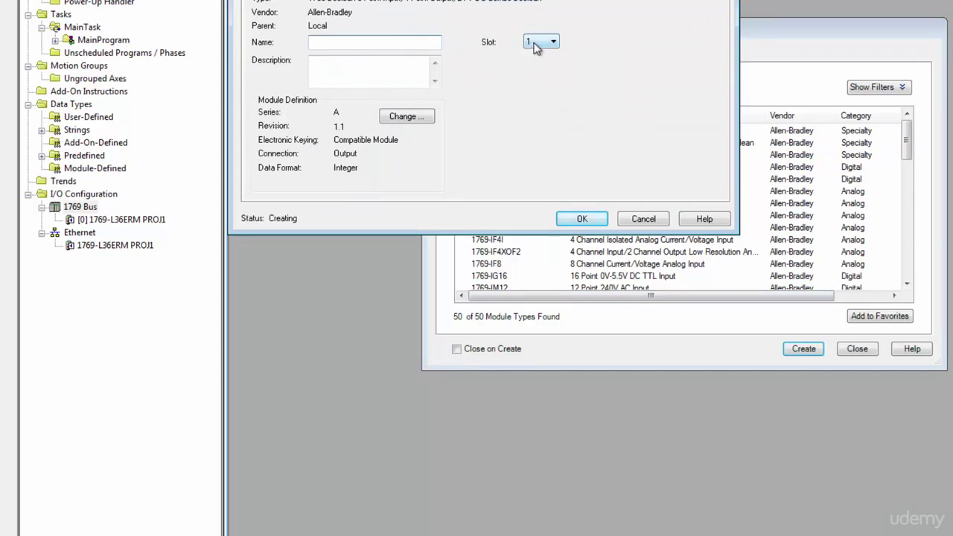
{"action": "left_click", "coordinate": [582, 220]}
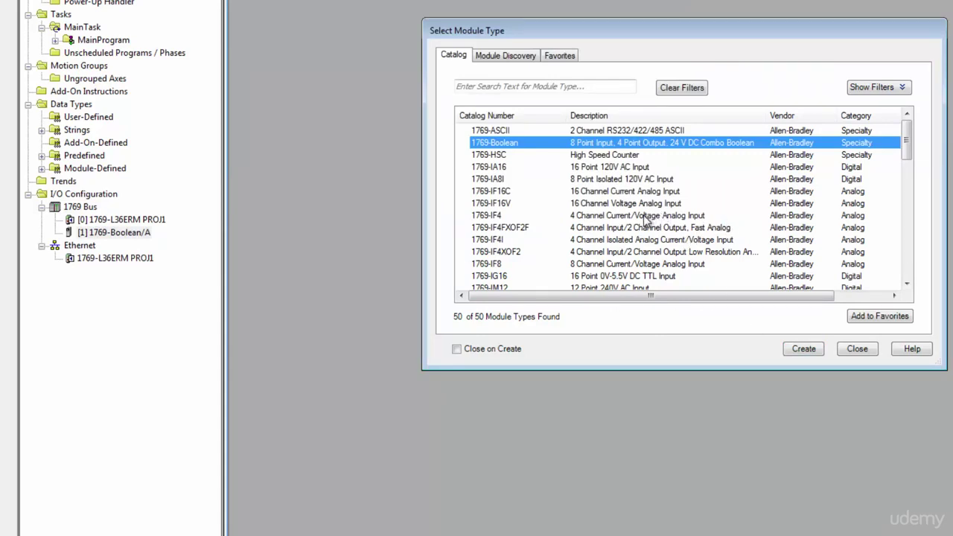
- Add a 1769-IF4 analog input module to slot 2
{"action": "left_click", "coordinate": [603, 217]}
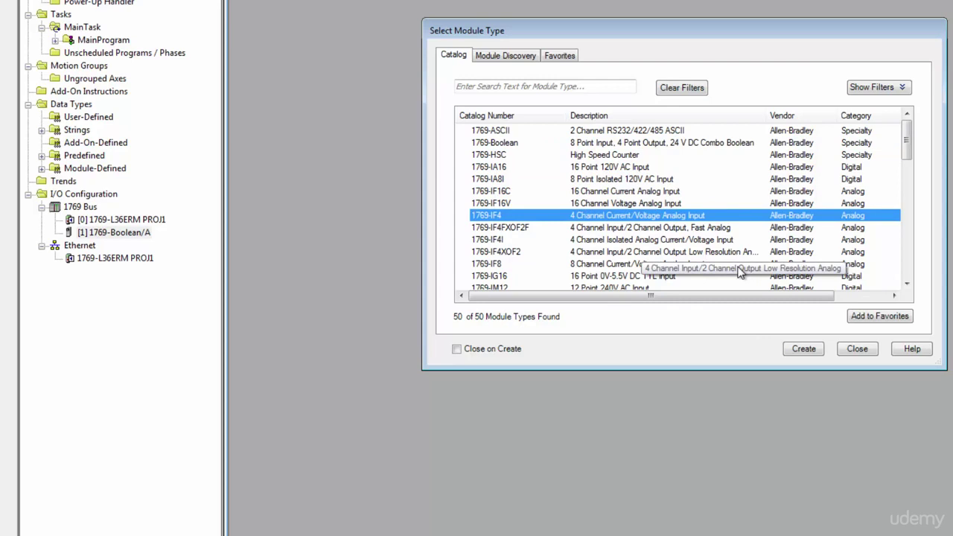
{"action": "left_click", "coordinate": [811, 351]}
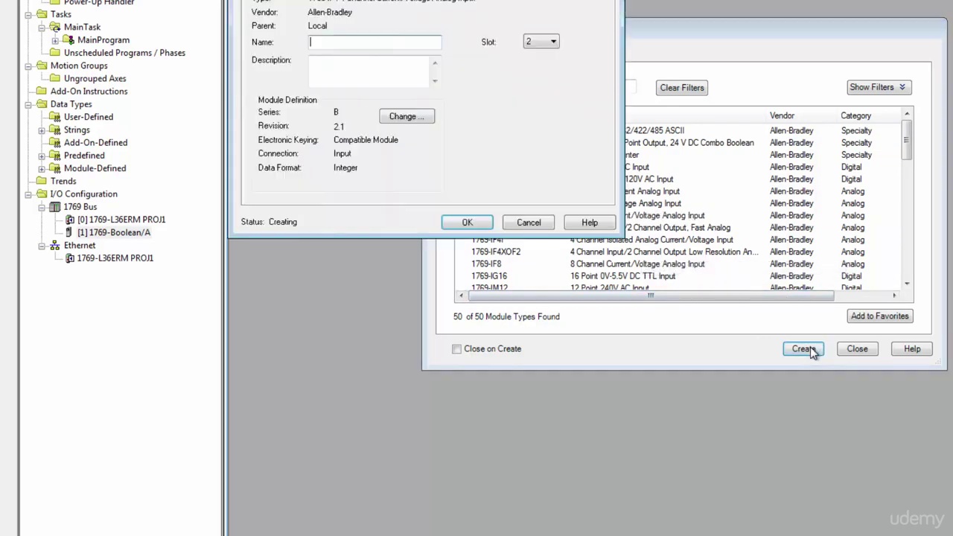
{"action": "left_click", "coordinate": [463, 222]}
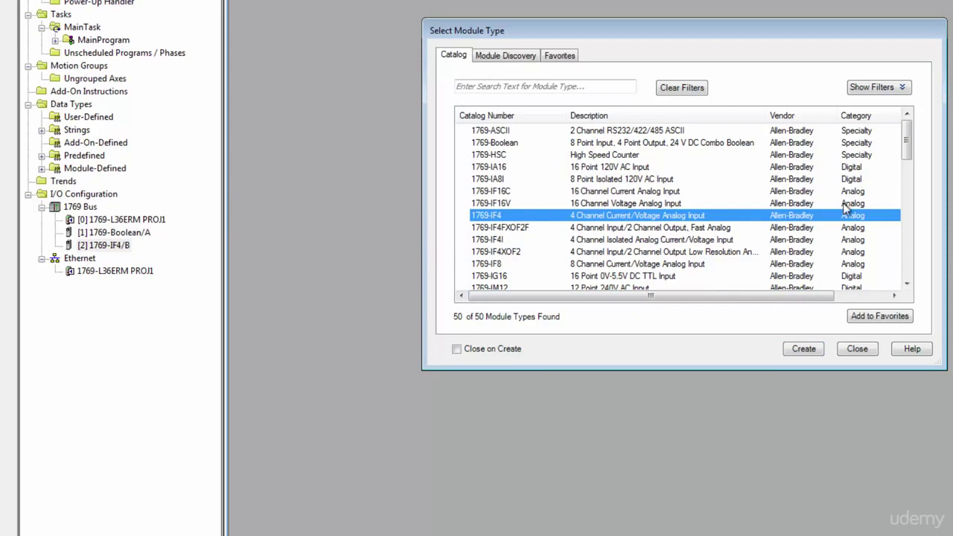
- Add a 1769-OA16/A AC output module to slot 3
{"action": "left_click_drag", "start_coordinate": [906, 138], "coordinate": [909, 173]}
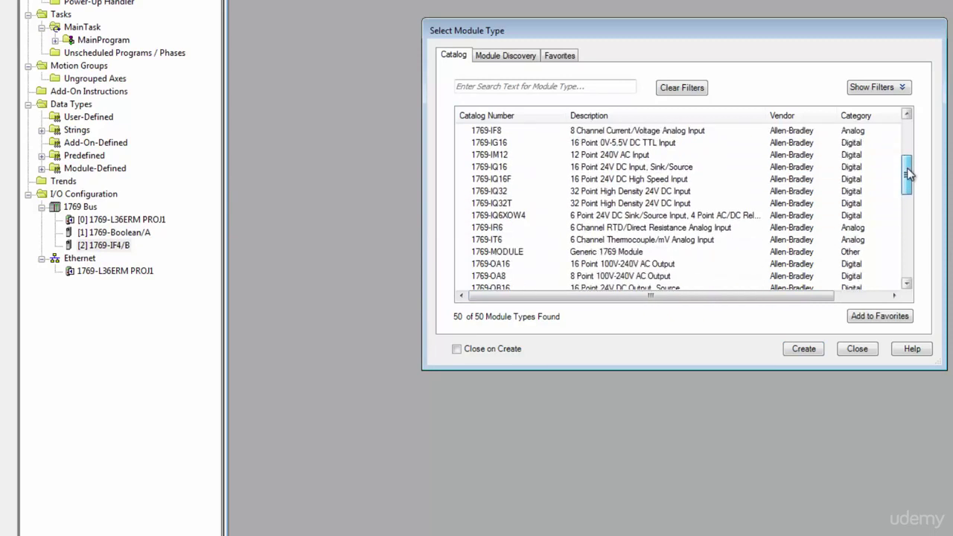
{"action": "left_click", "coordinate": [649, 265]}
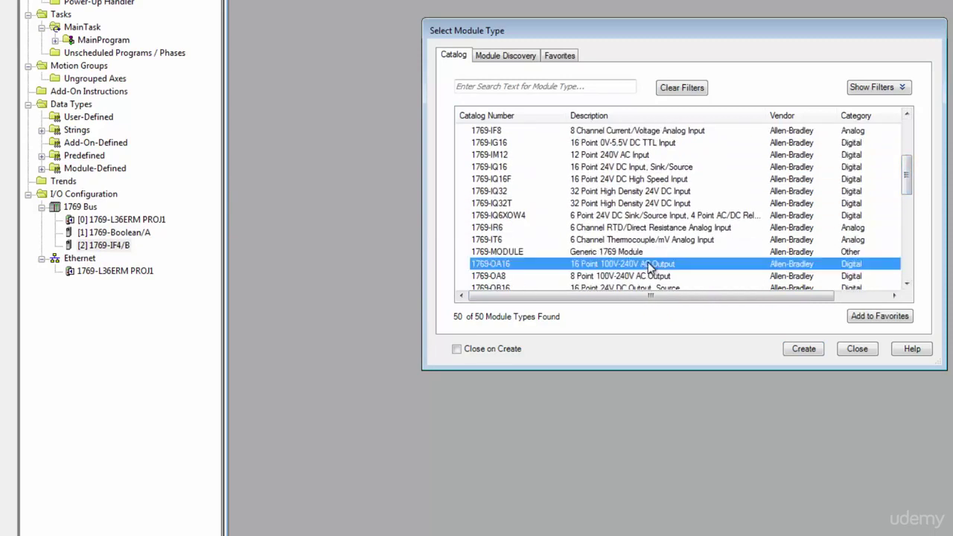
{"action": "left_click", "coordinate": [802, 350]}
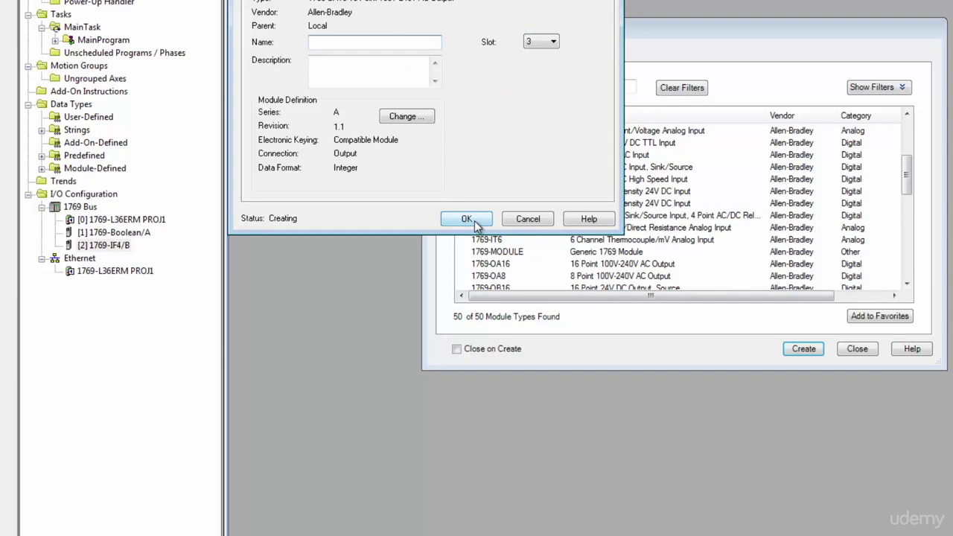
{"action": "left_click", "coordinate": [480, 224]}
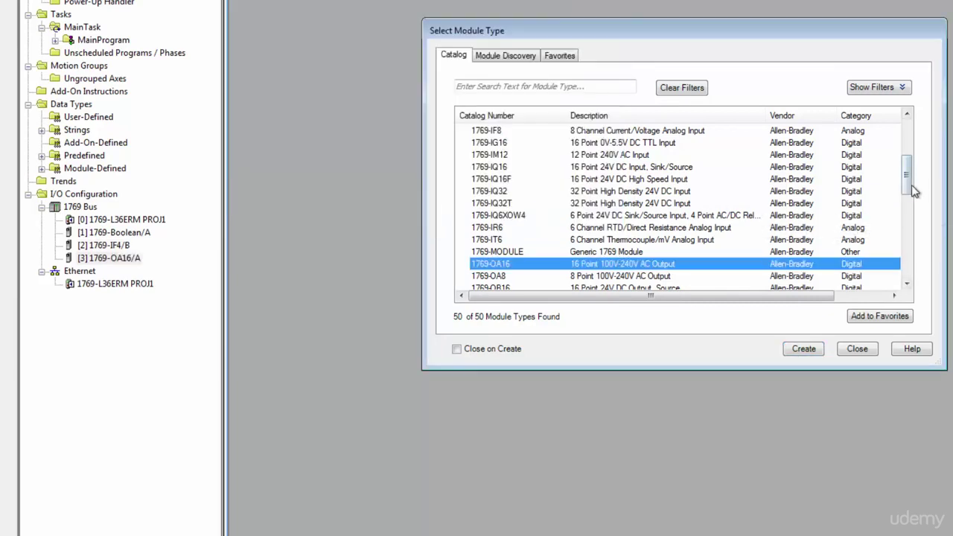
- Add a 1769-OF4/A four-channel analog output module to slot 4
{"action": "left_click_drag", "start_coordinate": [913, 191], "coordinate": [911, 231]}
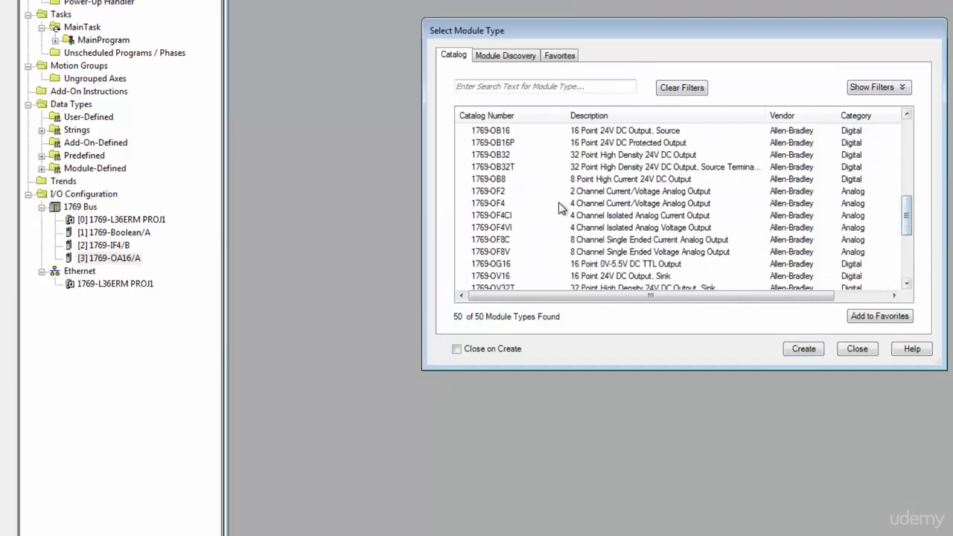
{"action": "left_click", "coordinate": [616, 193]}
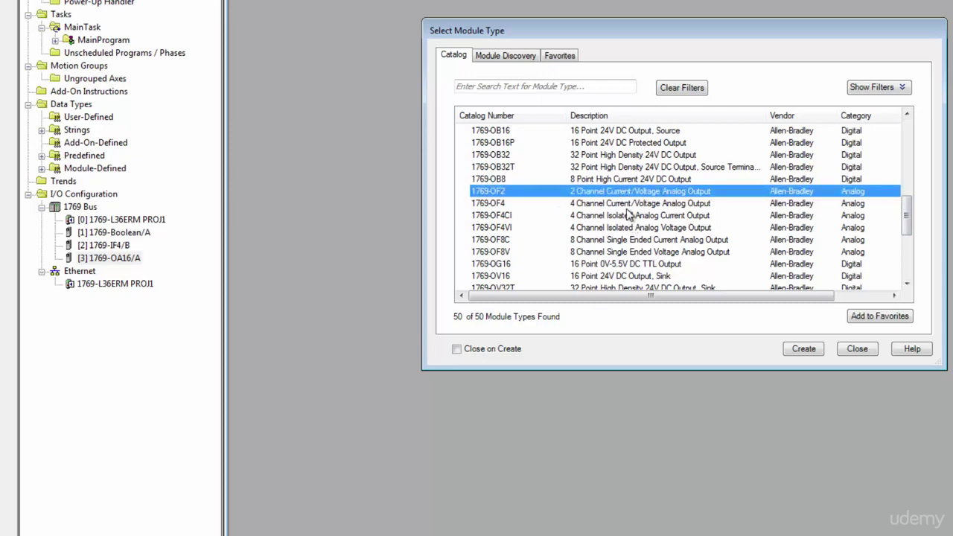
{"action": "left_click", "coordinate": [627, 206]}
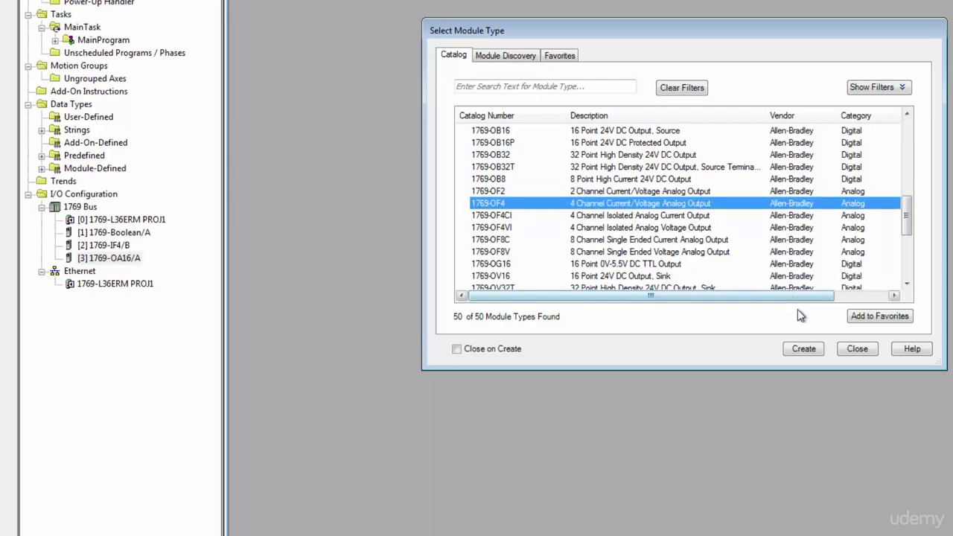
{"action": "left_click", "coordinate": [797, 352]}
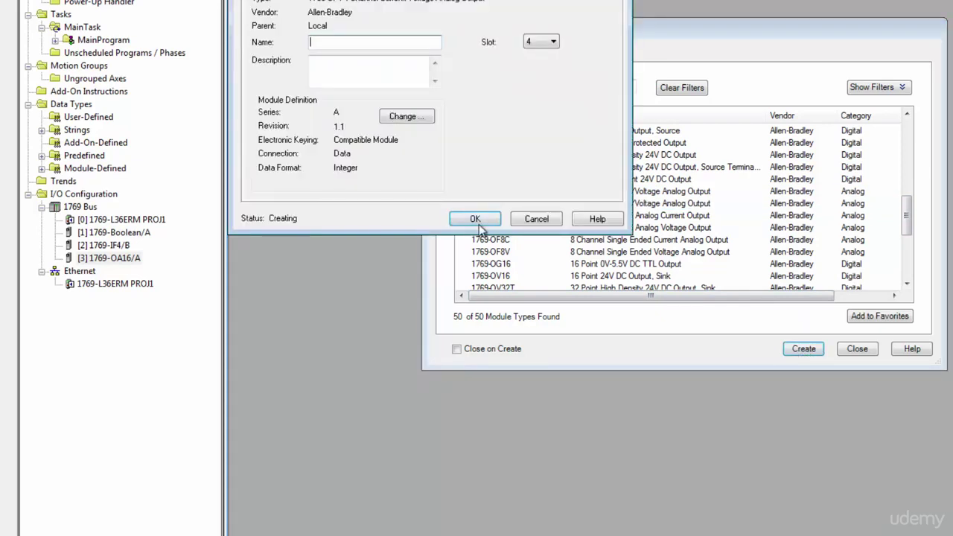
{"action": "left_click", "coordinate": [478, 224]}
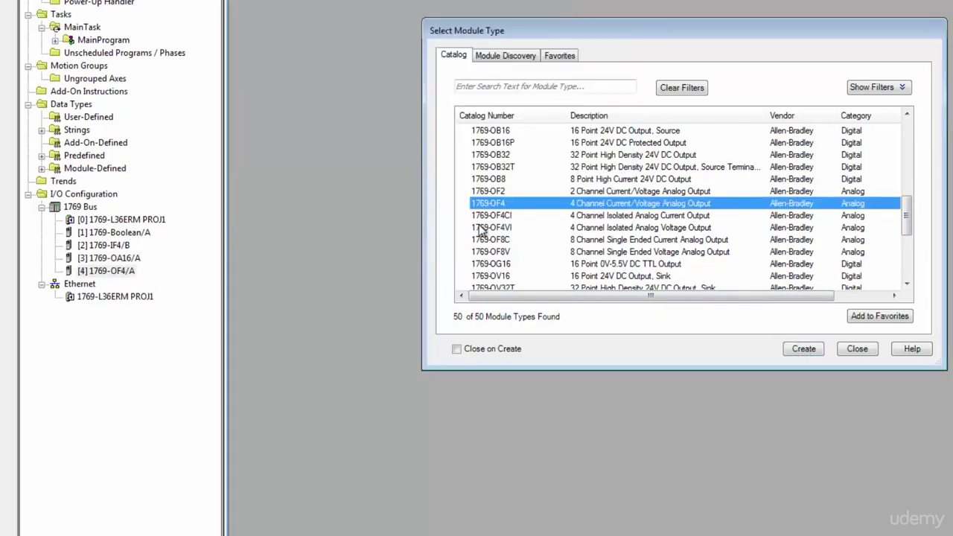
- Close the Select Module Type catalog and review the controller and modules on the 1769 Bus
{"action": "left_click", "coordinate": [864, 349]}
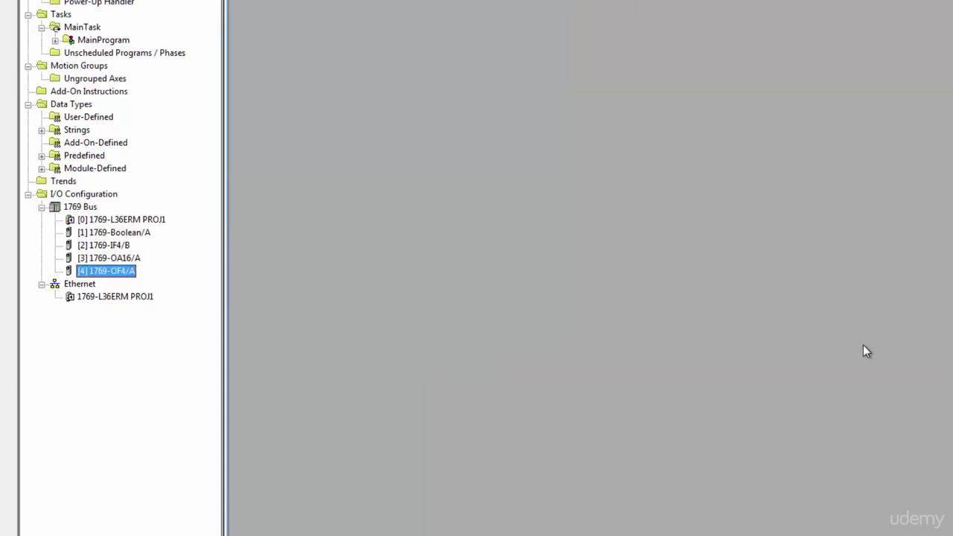
{"action": "left_click", "coordinate": [97, 221]}
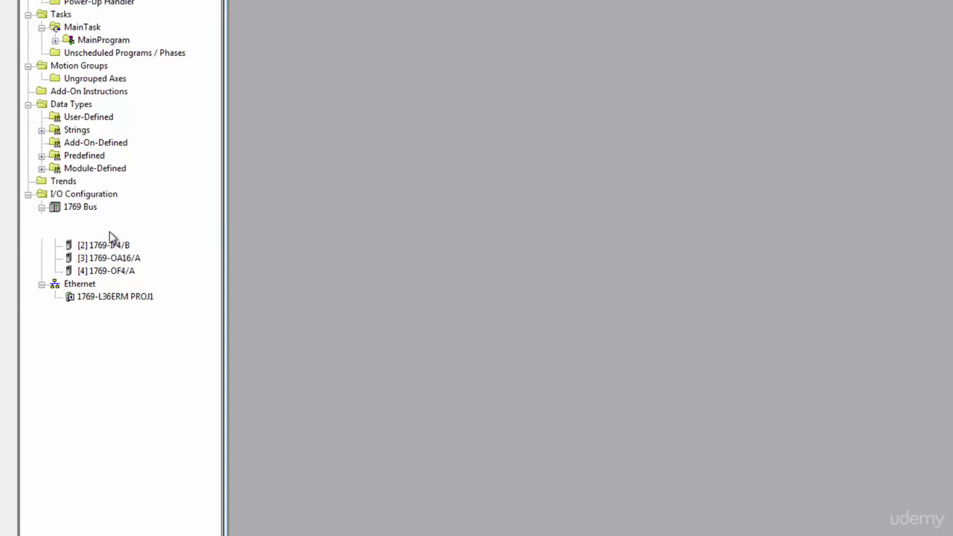
{"action": "left_click", "coordinate": [111, 245]}
{"action": "left_click", "coordinate": [111, 258]}
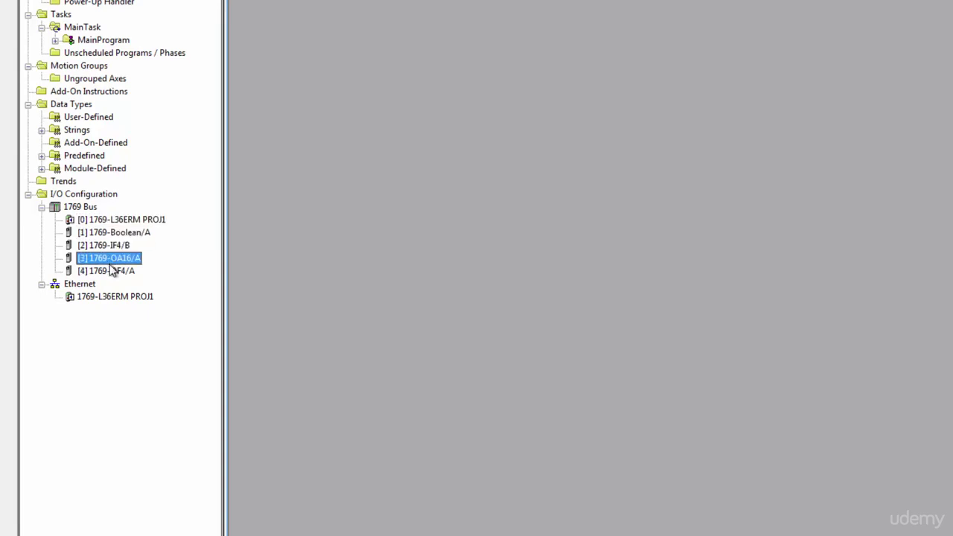
{"action": "left_click", "coordinate": [112, 271]}
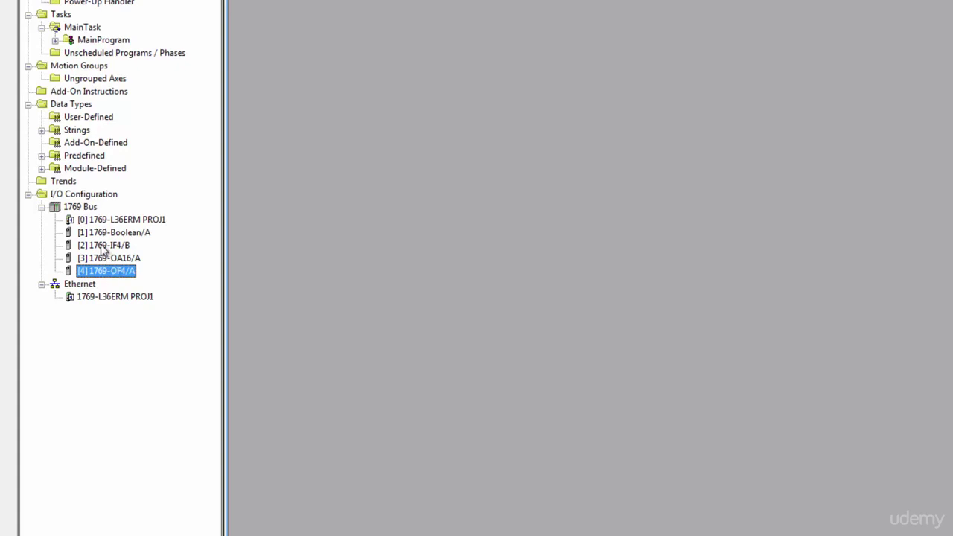
{"action": "left_click", "coordinate": [112, 234]}
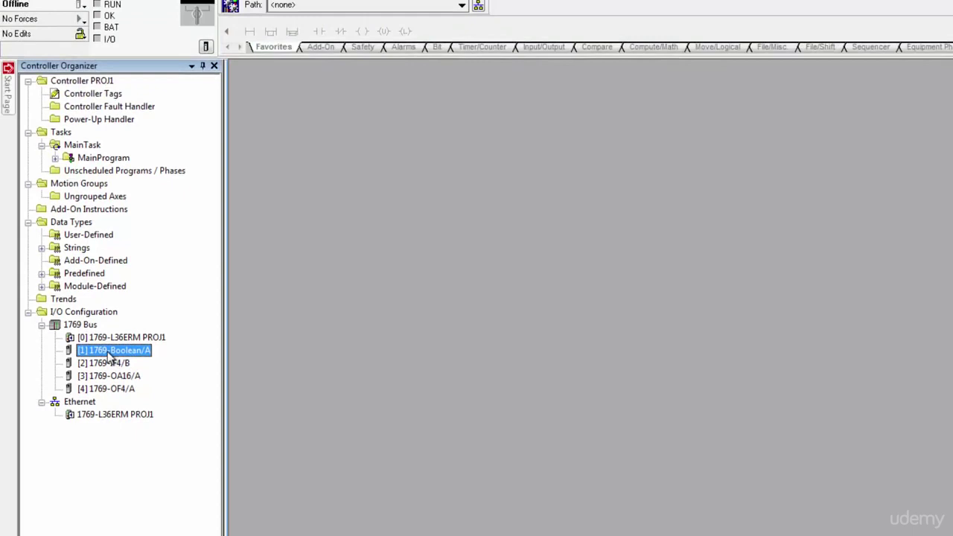
{"action": "double_click", "coordinate": [111, 352]}
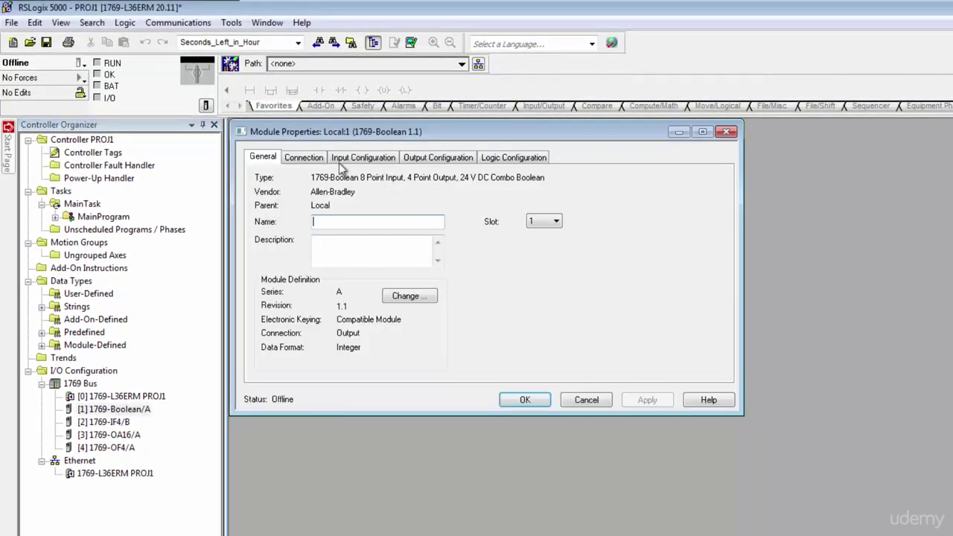
{"action": "left_click", "coordinate": [303, 159]}
{"action": "left_click", "coordinate": [372, 158]}
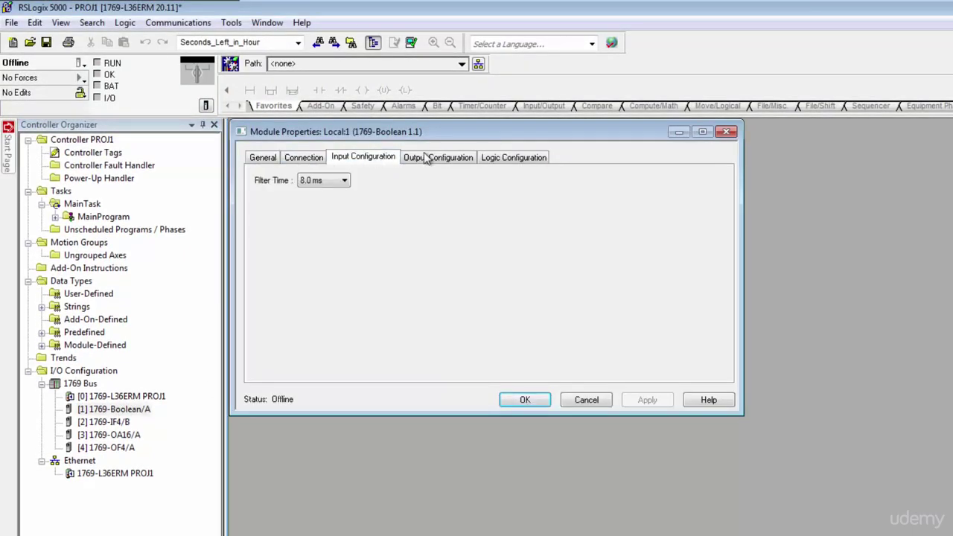
{"action": "left_click", "coordinate": [434, 159]}
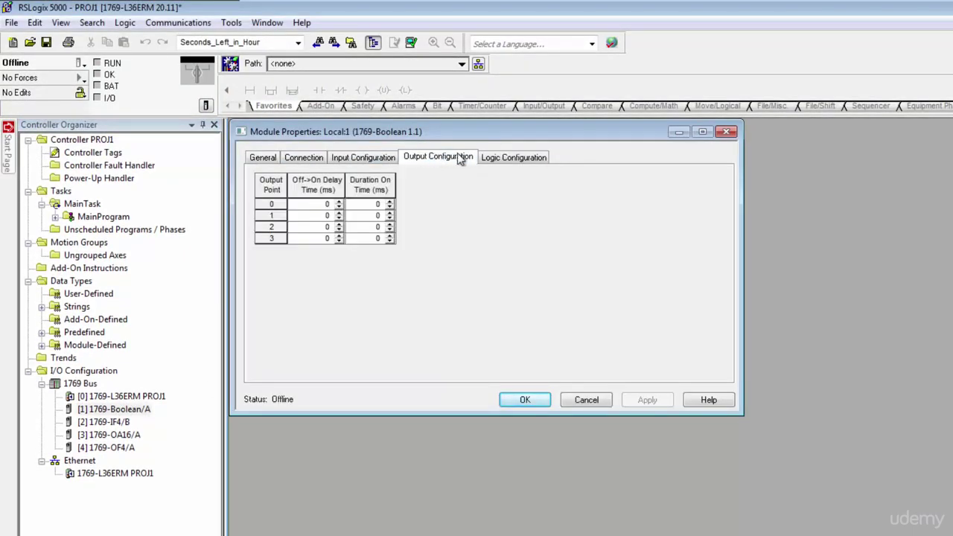
{"action": "left_click", "coordinate": [498, 159]}
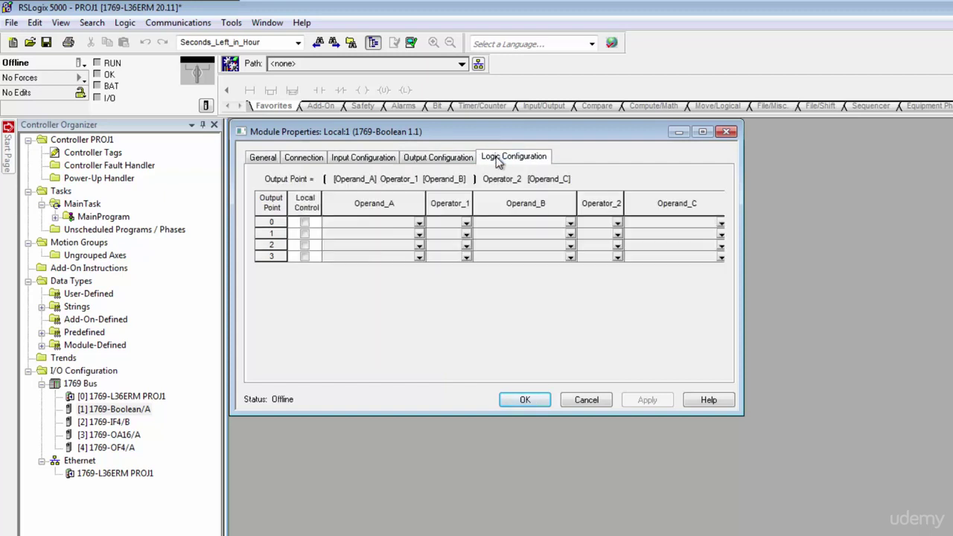
{"action": "left_click", "coordinate": [587, 401]}
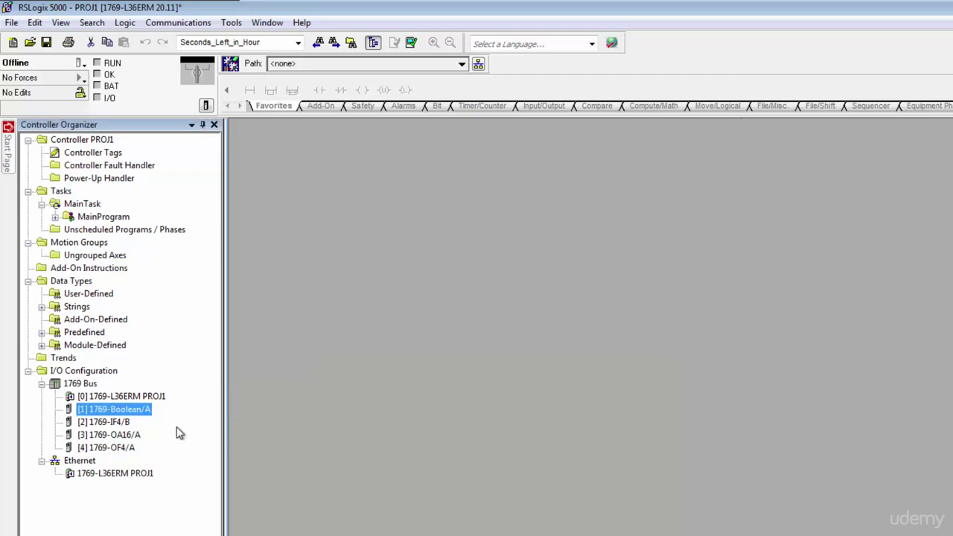
- Open the 1769-IF4/B properties and enable channels 0 through 3 on the Configuration tab
{"action": "double_click", "coordinate": [106, 423]}
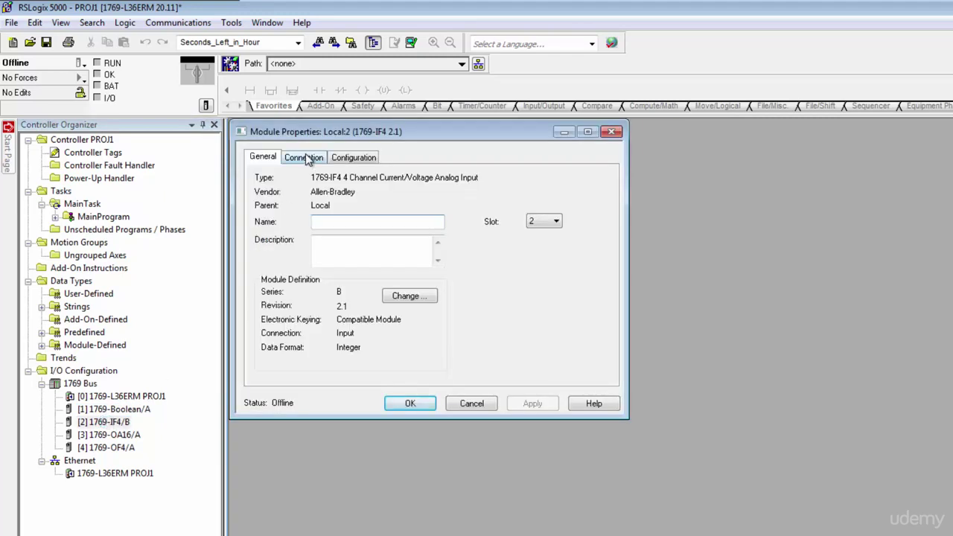
{"action": "left_click", "coordinate": [337, 159]}
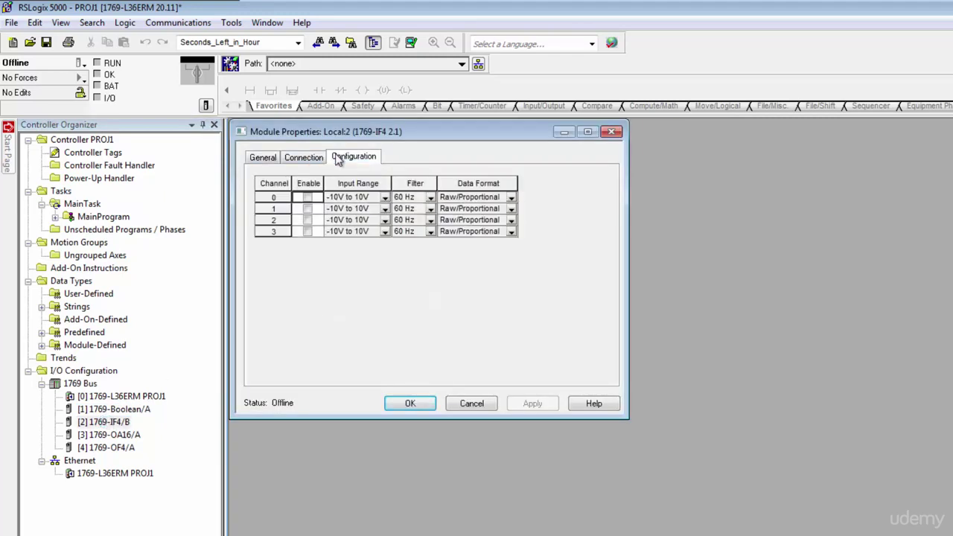
{"action": "left_click", "coordinate": [308, 197]}
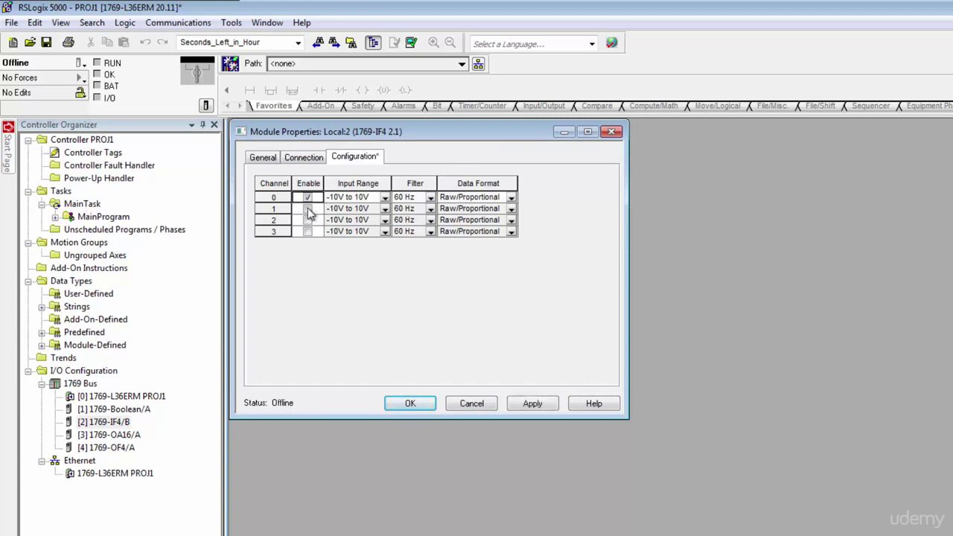
{"action": "left_click", "coordinate": [308, 208]}
{"action": "left_click", "coordinate": [308, 220]}
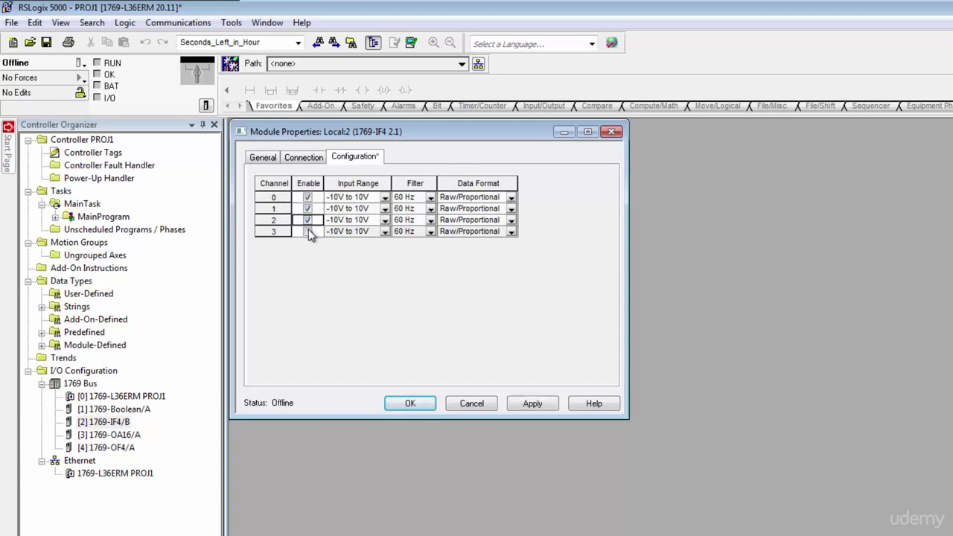
{"action": "left_click", "coordinate": [309, 231]}
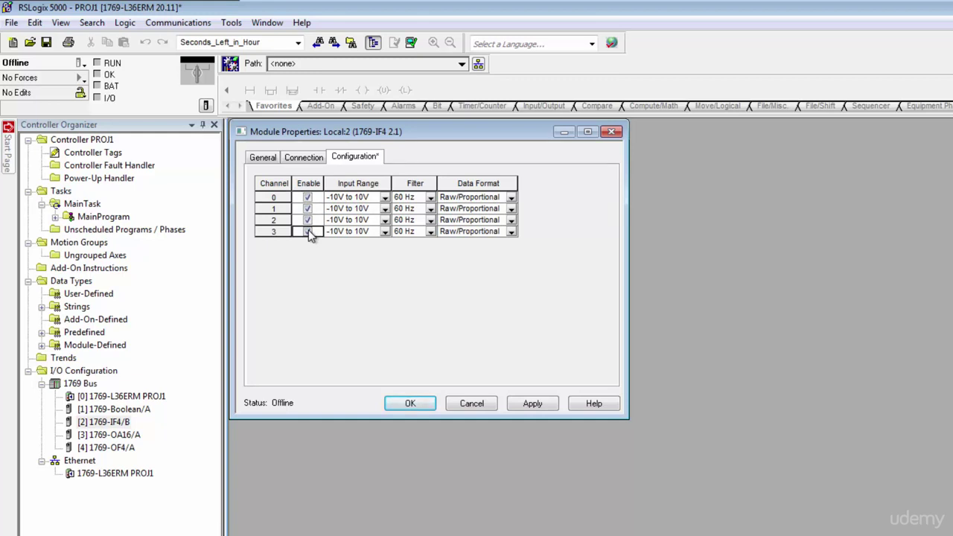
{"action": "left_click", "coordinate": [386, 198]}
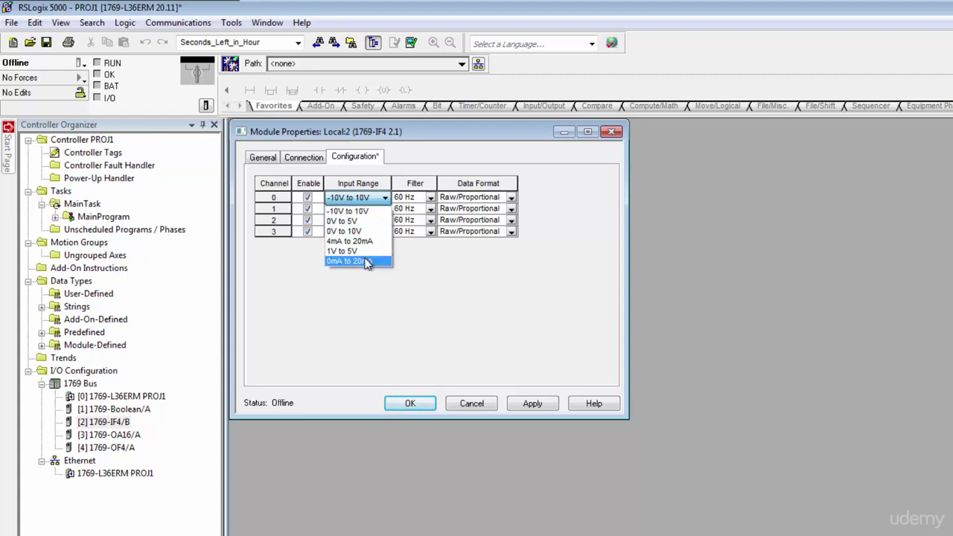
- Give channel 0 a 4mA to 20mA range and channel 1 0V to 10V; disable channels 2 and 3
{"action": "left_click", "coordinate": [361, 242]}
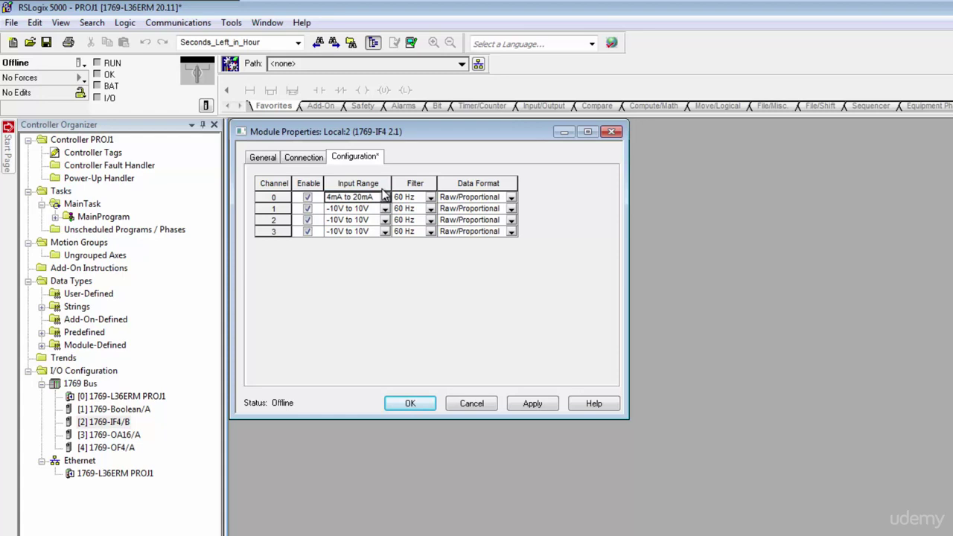
{"action": "left_click", "coordinate": [386, 210]}
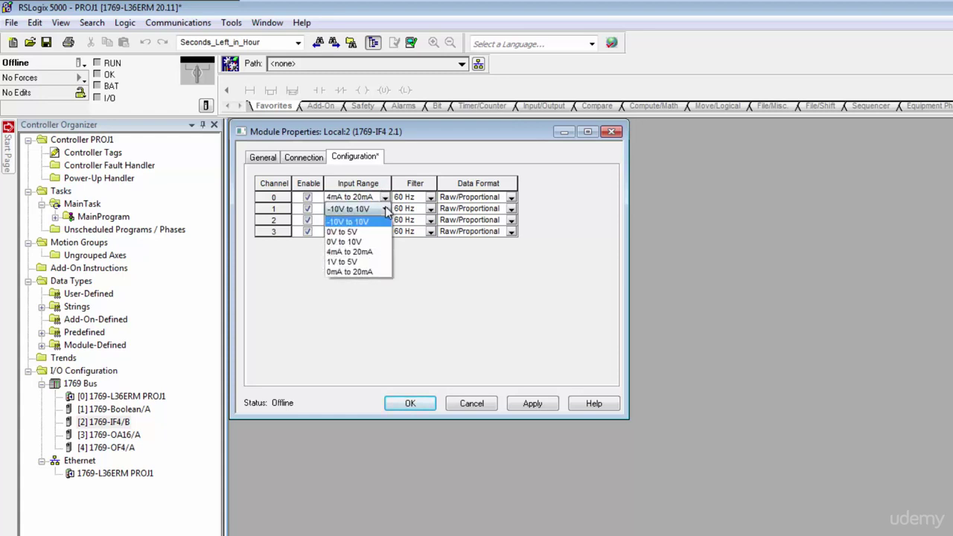
{"action": "left_click", "coordinate": [368, 242]}
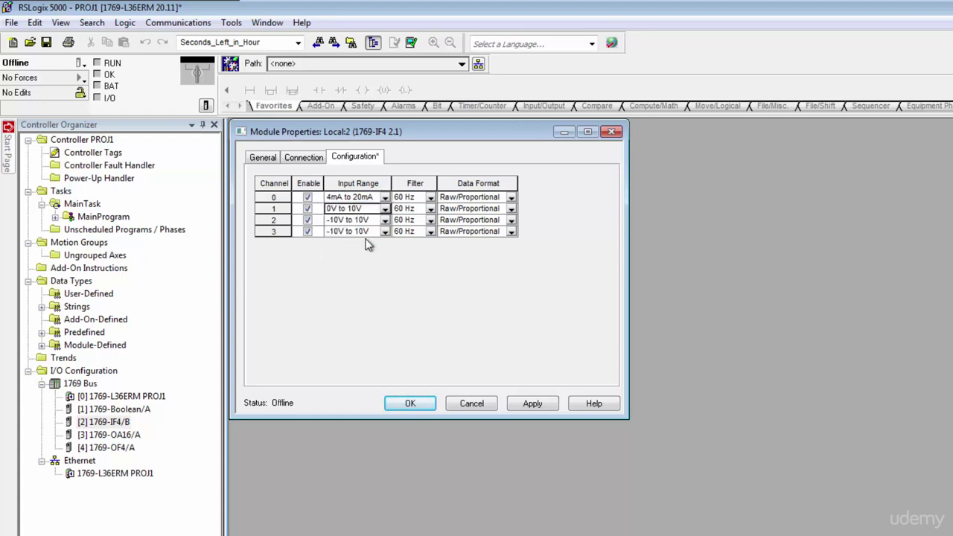
{"action": "left_click", "coordinate": [308, 221]}
{"action": "left_click", "coordinate": [307, 231]}
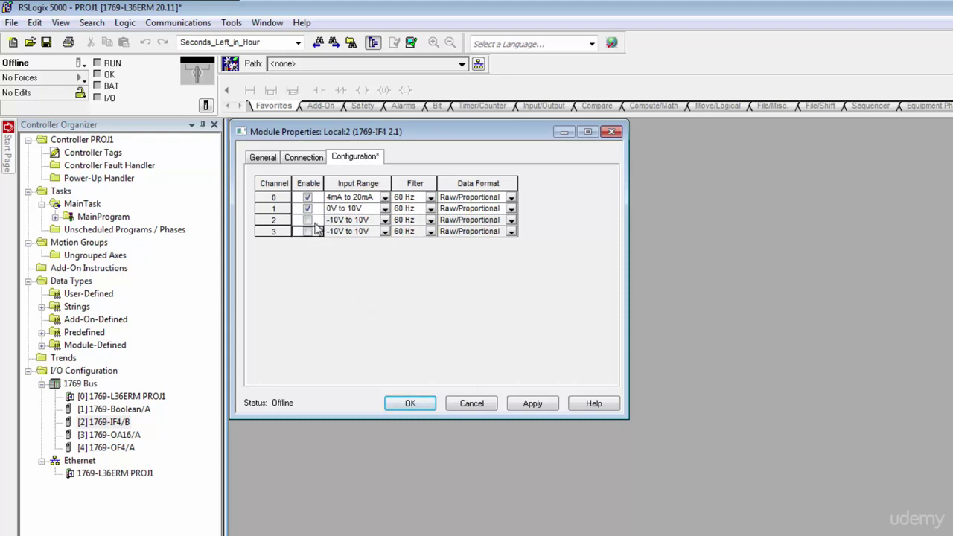
- Set channels 0 and 1 Data Format to Scaled for PID, then apply and close the 1769-IF4/B properties
{"action": "left_click", "coordinate": [511, 199]}
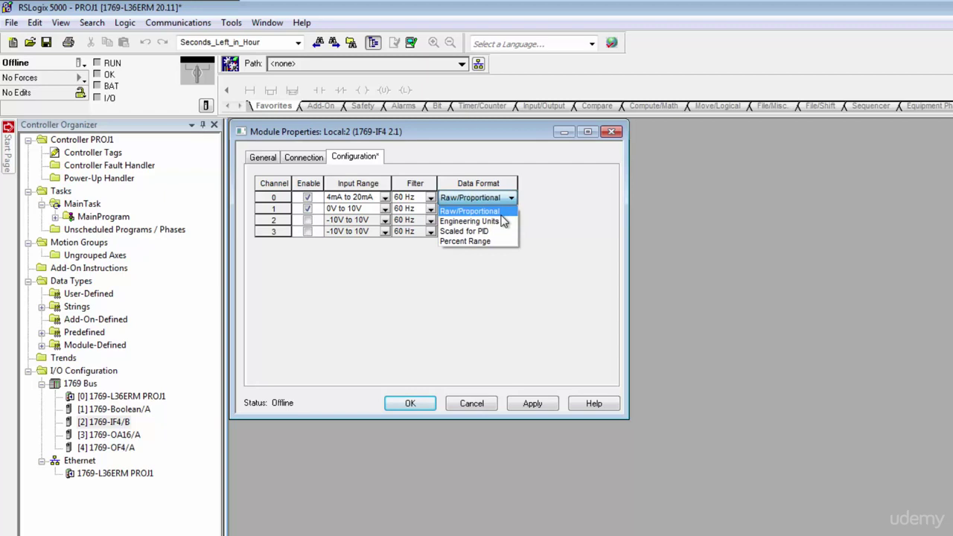
{"action": "left_click", "coordinate": [503, 222]}
{"action": "left_click", "coordinate": [511, 198]}
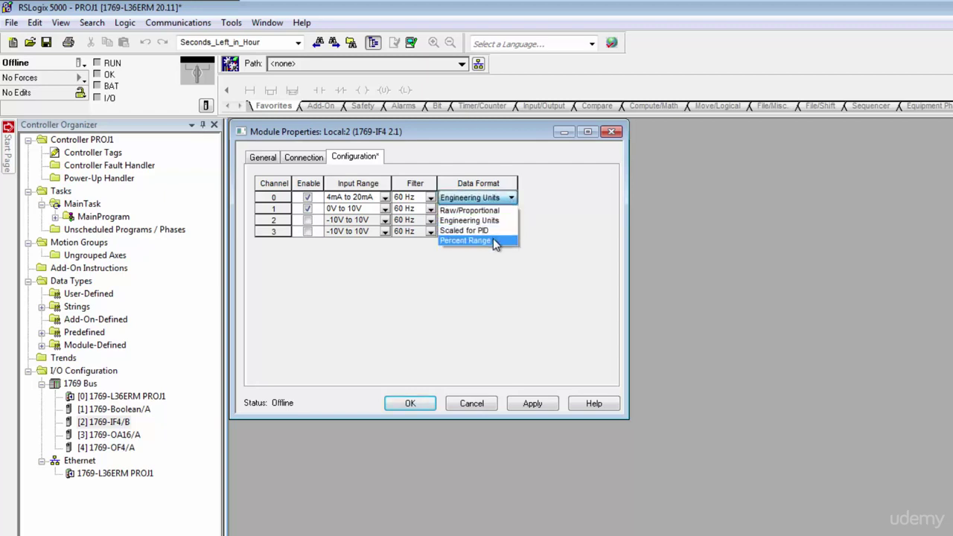
{"action": "left_click", "coordinate": [493, 234]}
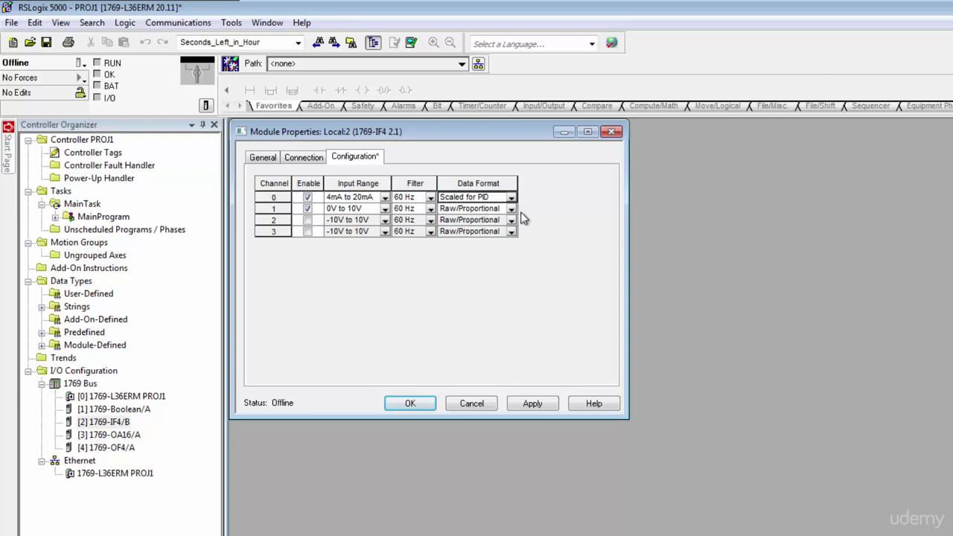
{"action": "left_click", "coordinate": [511, 209]}
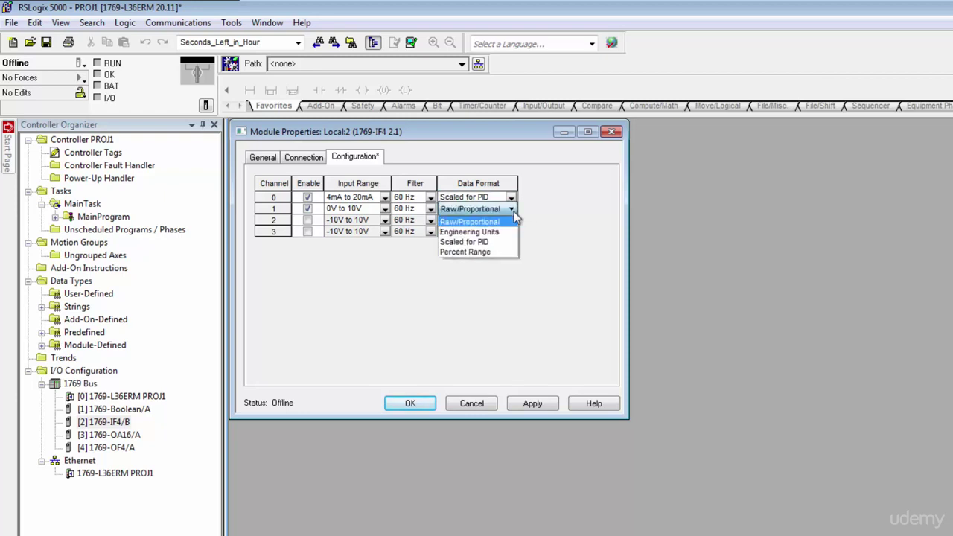
{"action": "left_click", "coordinate": [482, 245]}
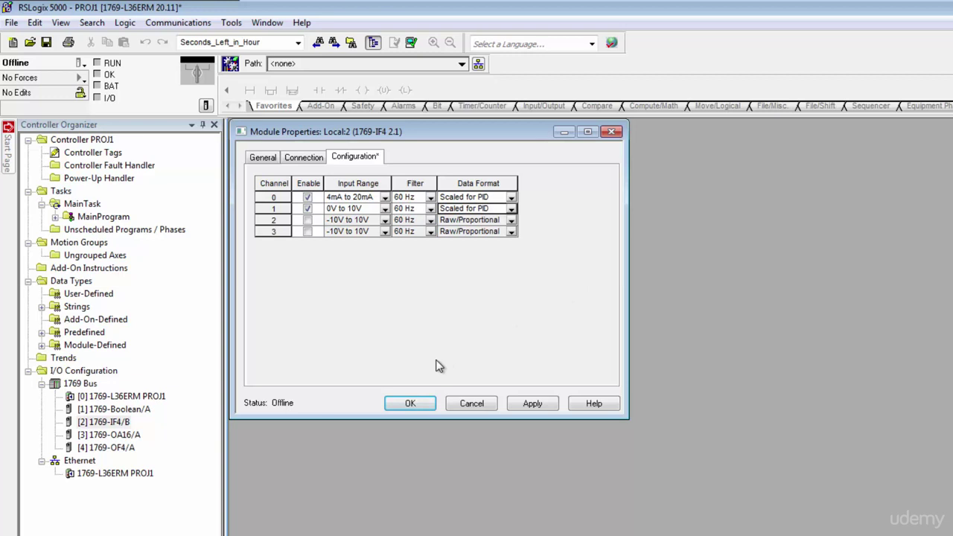
{"action": "left_click", "coordinate": [543, 407]}
{"action": "left_click", "coordinate": [411, 403]}
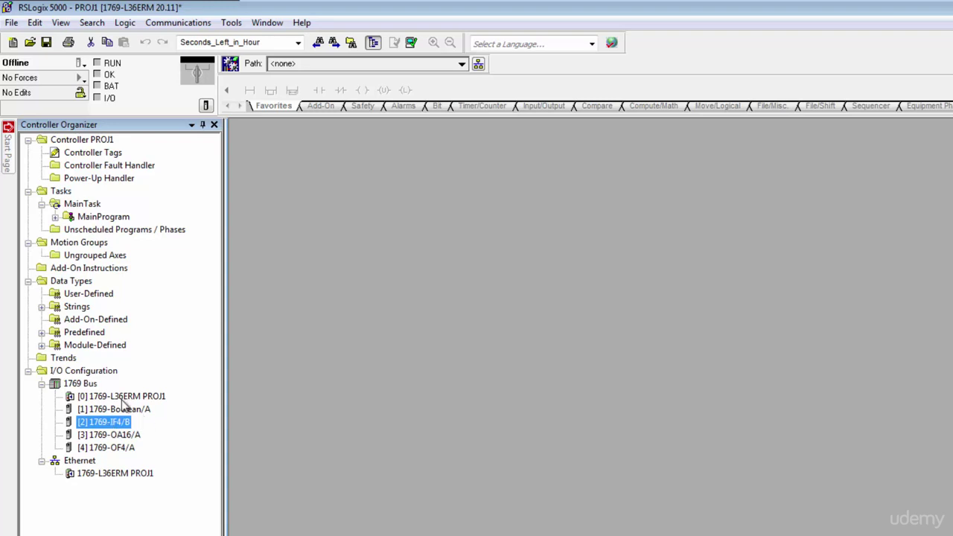
{"action": "left_click", "coordinate": [112, 448]}
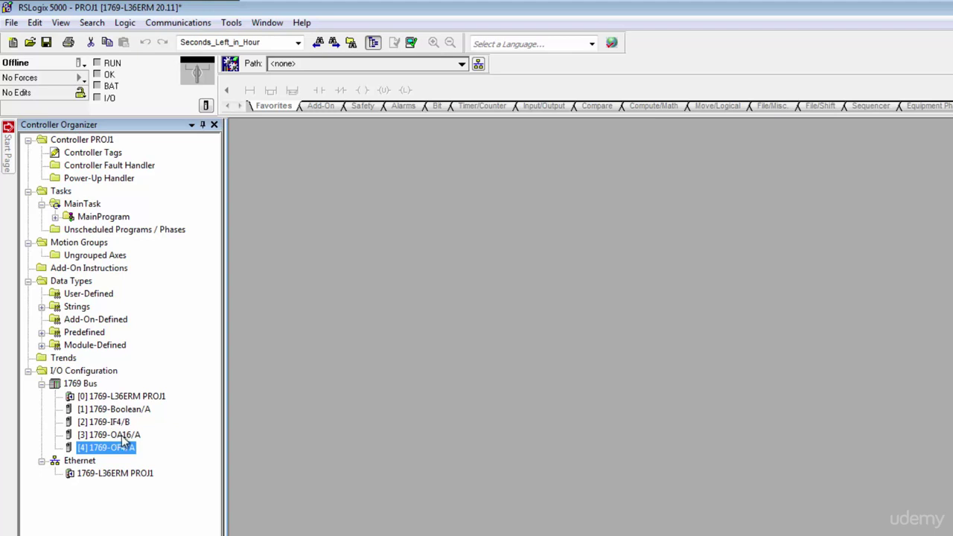
{"action": "left_click", "coordinate": [99, 400]}
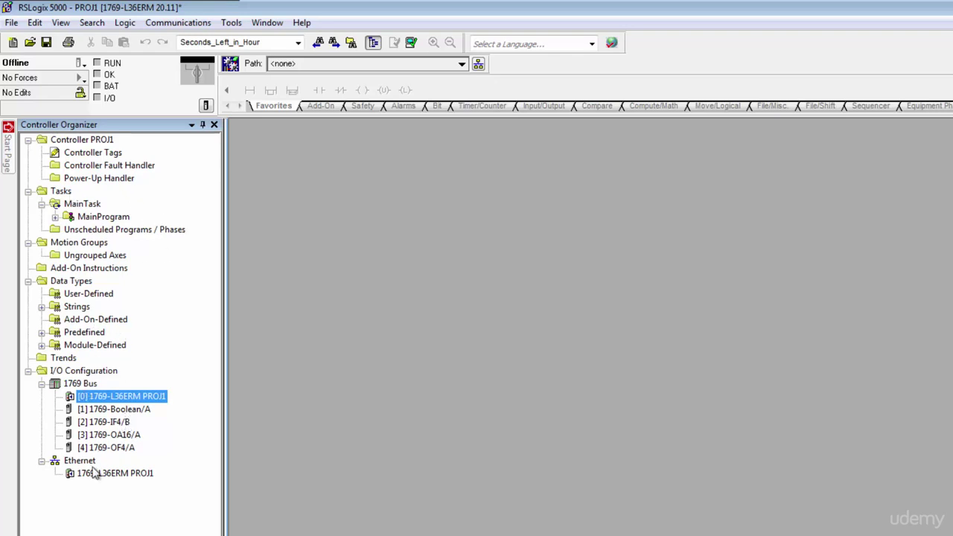
- Open PROJ1's Controller Properties and review its Date/Time, Network, Port Configuration and Internet Protocol tabs
{"action": "double_click", "coordinate": [110, 399]}
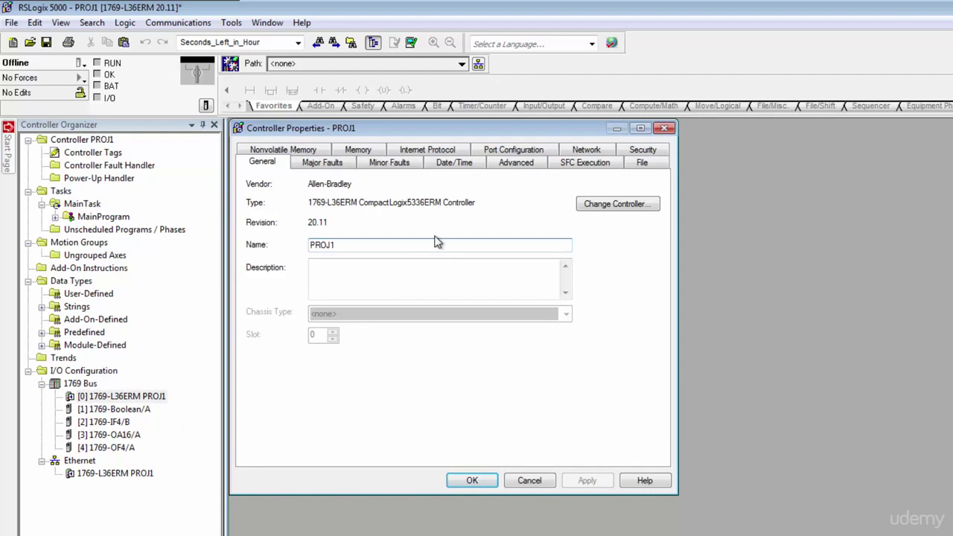
{"action": "left_click", "coordinate": [452, 164]}
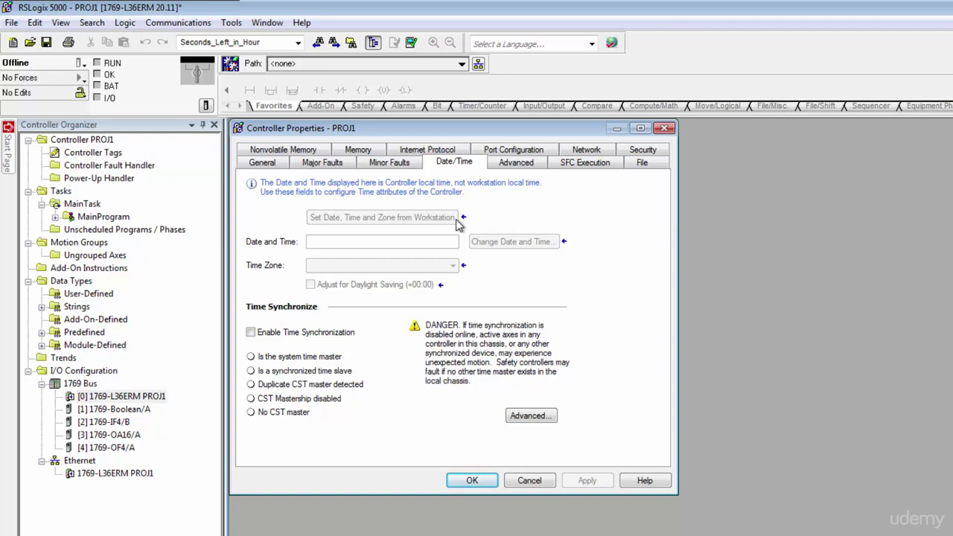
{"action": "left_click", "coordinate": [588, 150]}
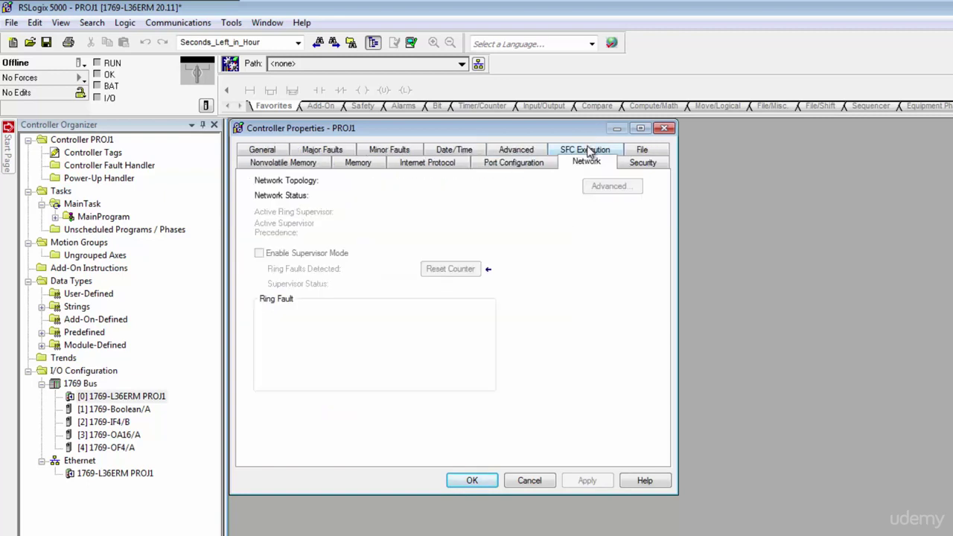
{"action": "left_click", "coordinate": [529, 164]}
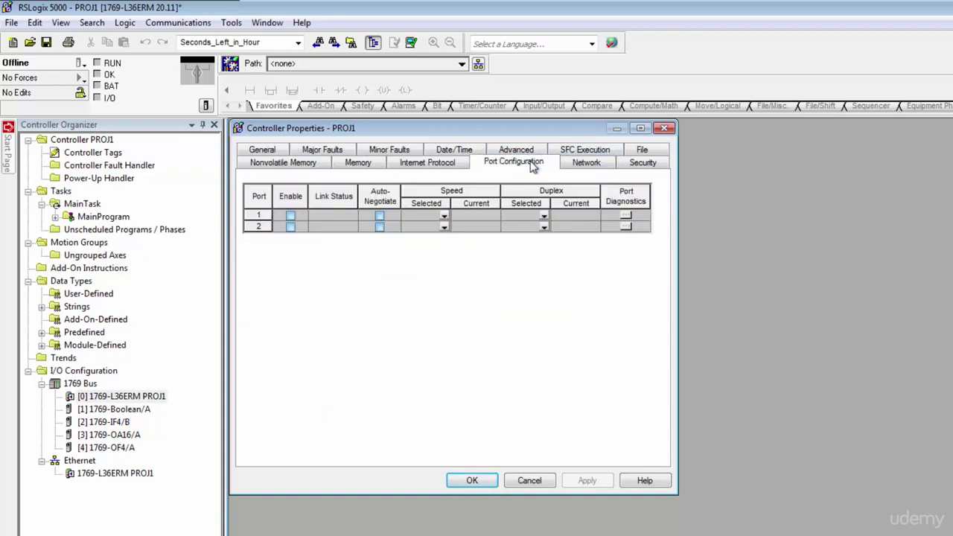
{"action": "left_click", "coordinate": [451, 164]}
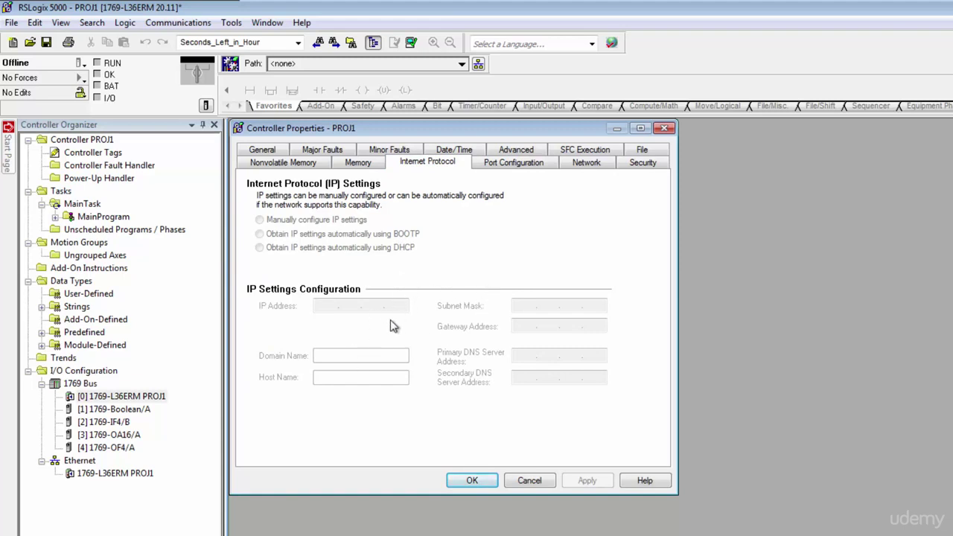
- Review PROJ1's Major Faults and Minor Faults pages, then reselect the controller in the organizer
{"action": "left_click", "coordinate": [337, 152]}
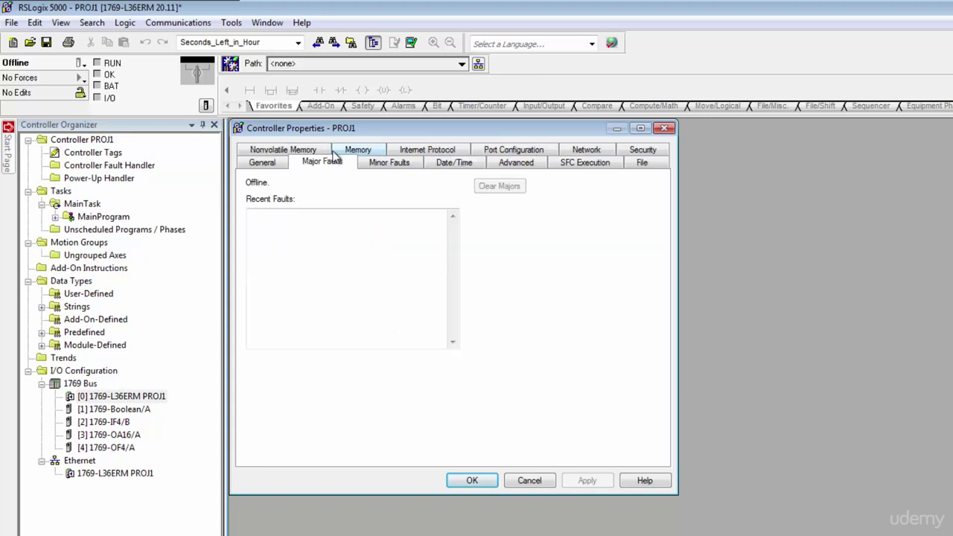
{"action": "left_click", "coordinate": [376, 165]}
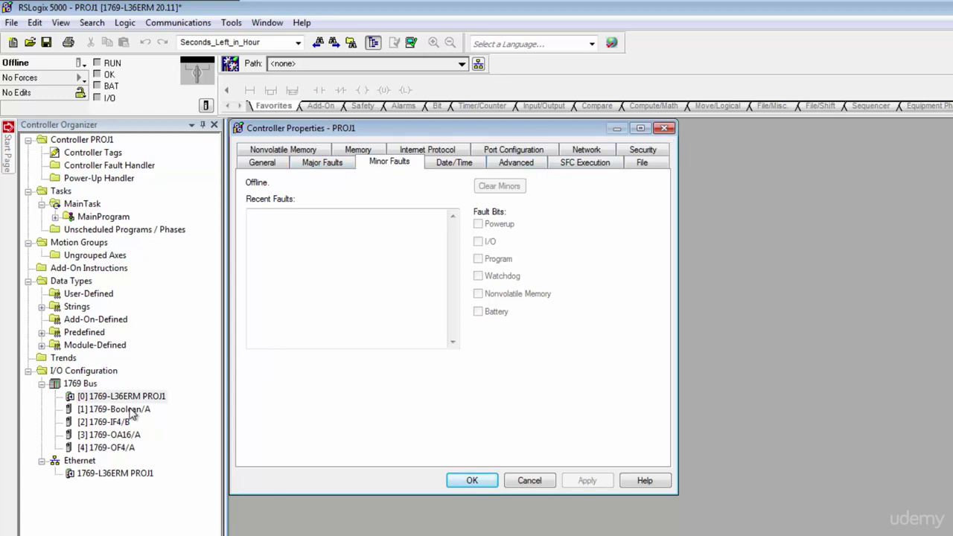
{"action": "left_click", "coordinate": [108, 399]}
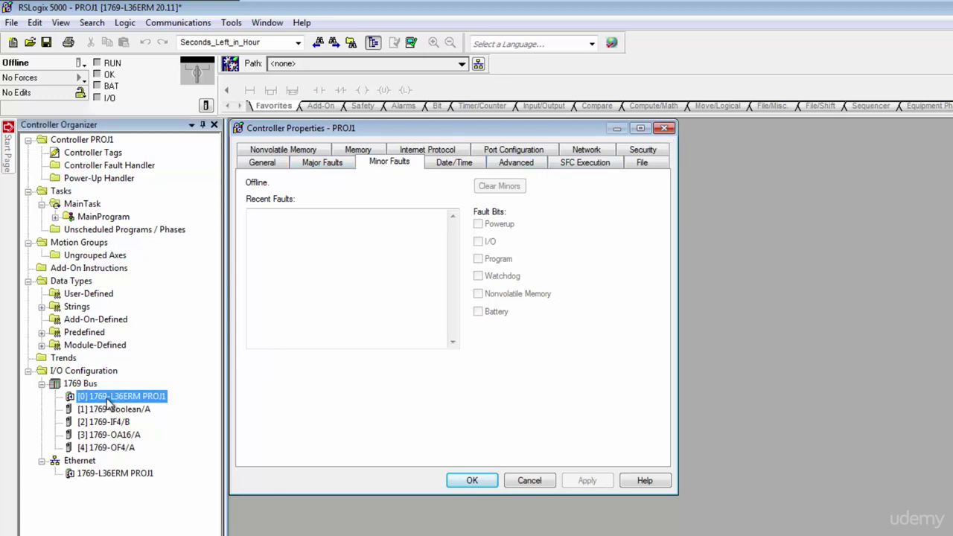
- Cancel Controller Properties and expand Tasks > MainTask > MainProgram to reach MainRoutine
{"action": "left_click", "coordinate": [530, 481]}
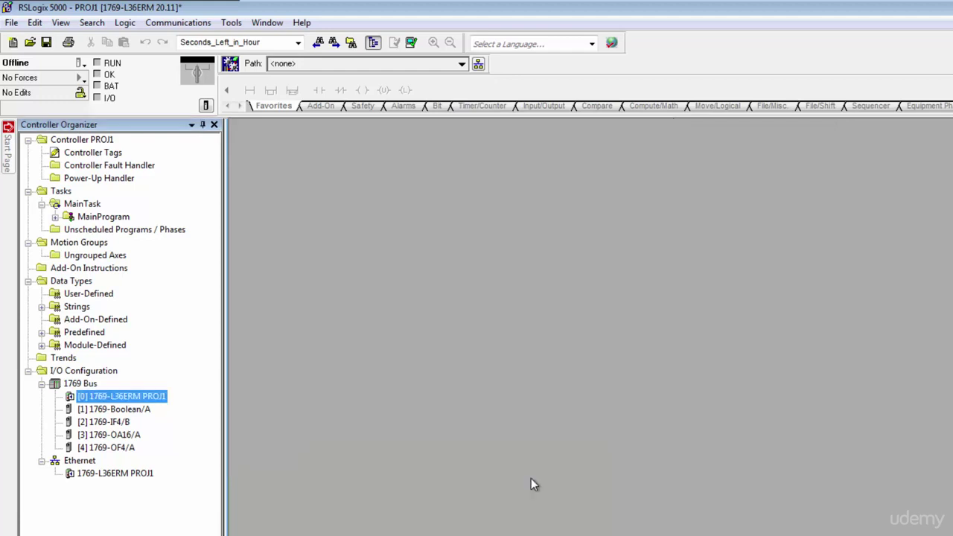
{"action": "left_click", "coordinate": [61, 192]}
{"action": "left_click", "coordinate": [84, 206]}
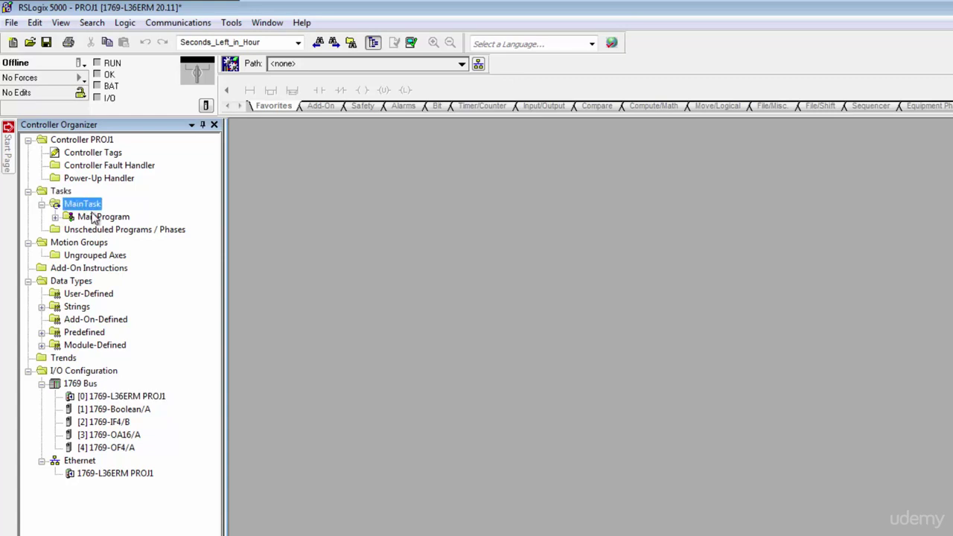
{"action": "left_click", "coordinate": [93, 216]}
{"action": "left_click", "coordinate": [55, 217]}
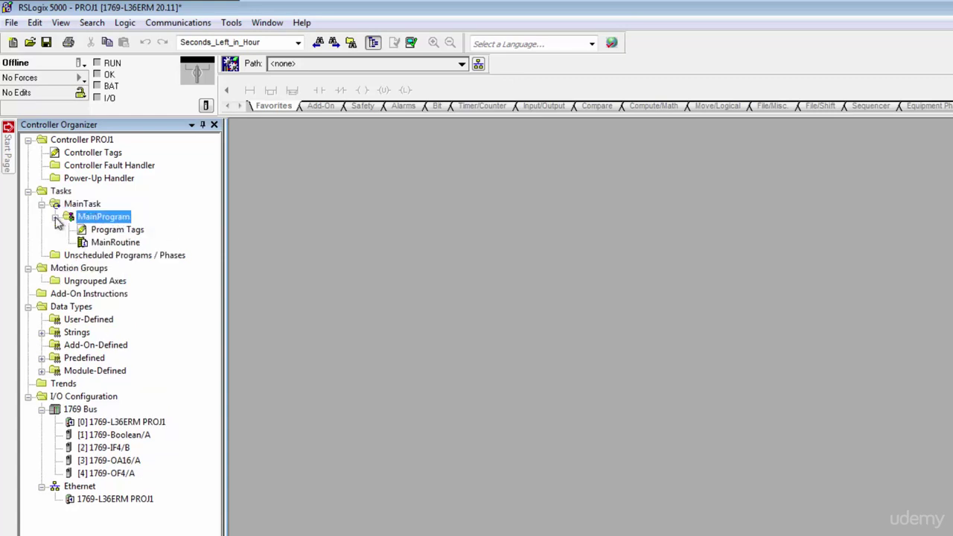
{"action": "left_click", "coordinate": [100, 243]}
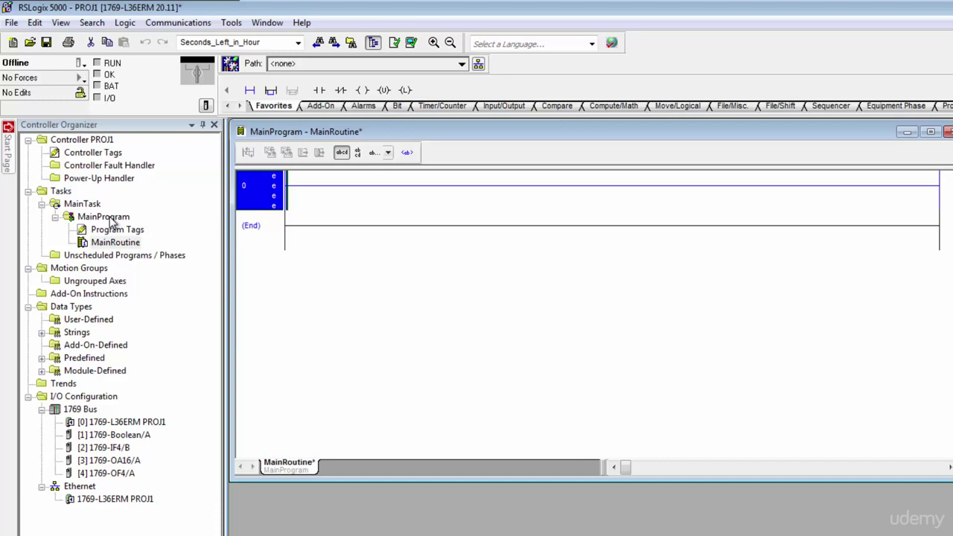
{"action": "left_click", "coordinate": [104, 217]}
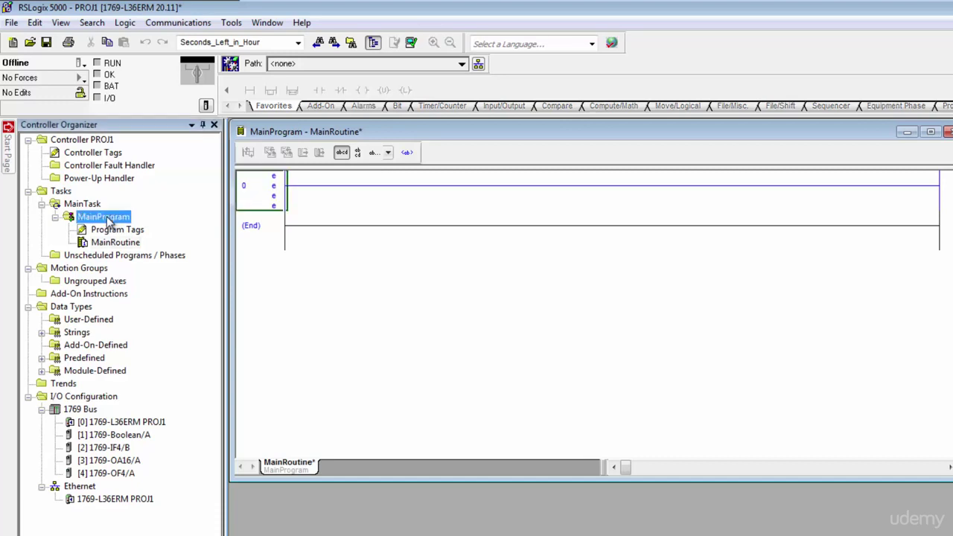
- Create a Sequential Function Chart routine named SFC1 under MainProgram
{"action": "right_click", "coordinate": [108, 220]}
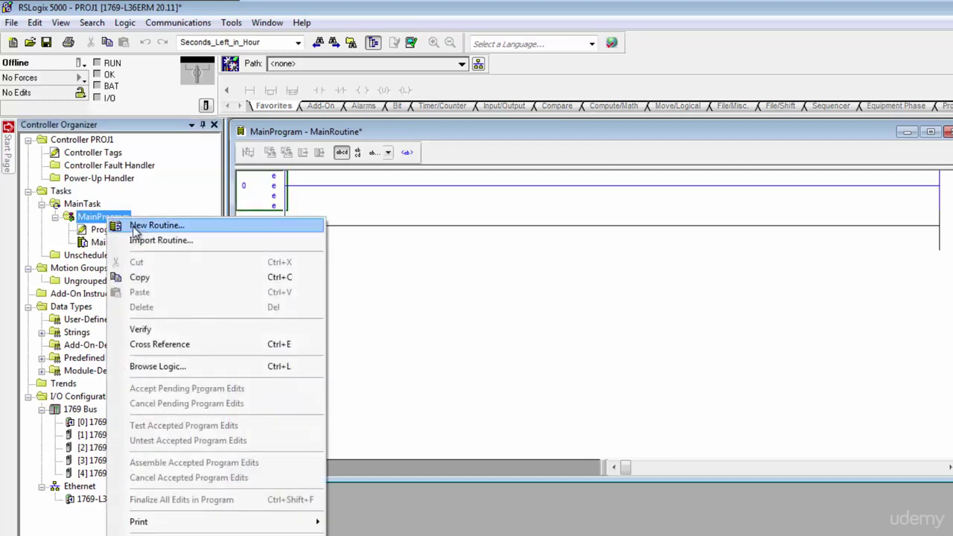
{"action": "left_click", "coordinate": [137, 227]}
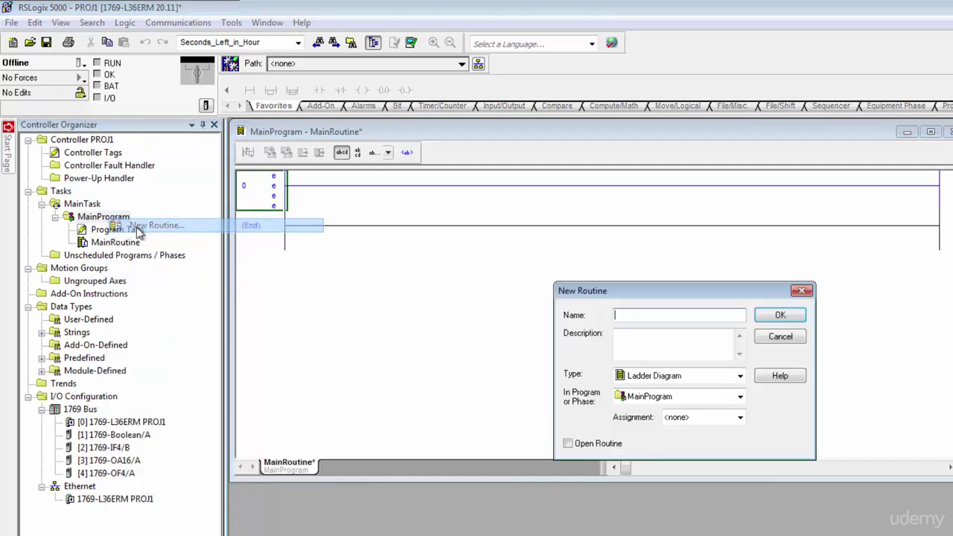
{"action": "left_click", "coordinate": [740, 379]}
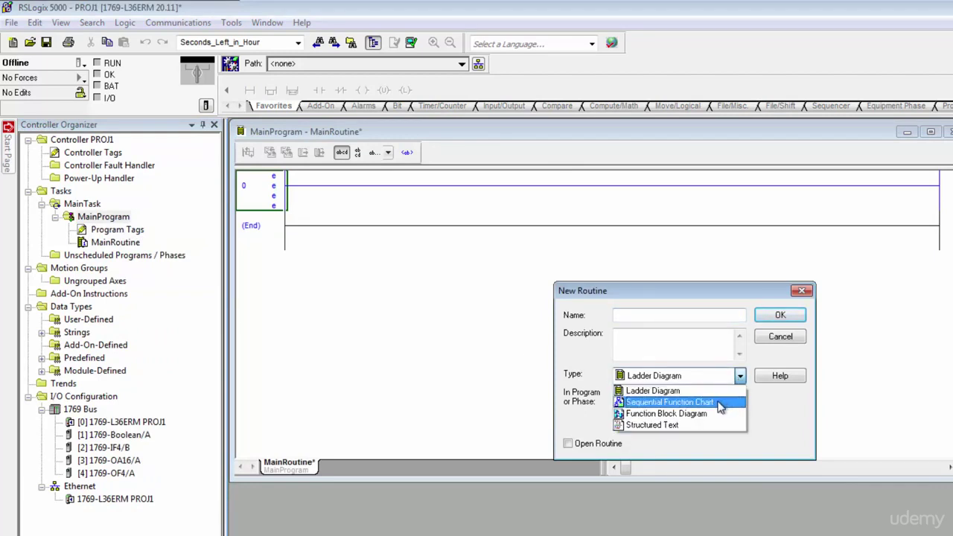
{"action": "left_click", "coordinate": [720, 406]}
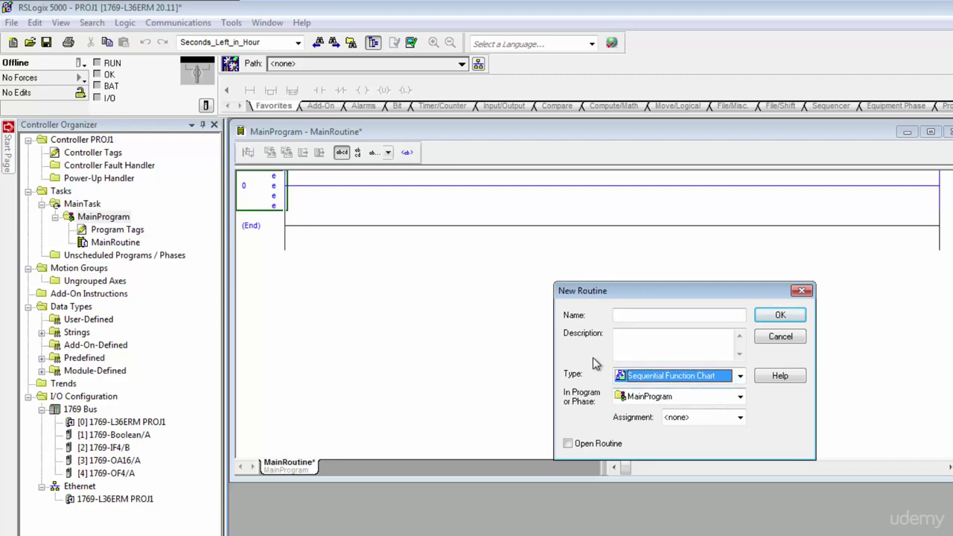
{"action": "left_click", "coordinate": [633, 317]}
{"action": "type", "text": "SF"}
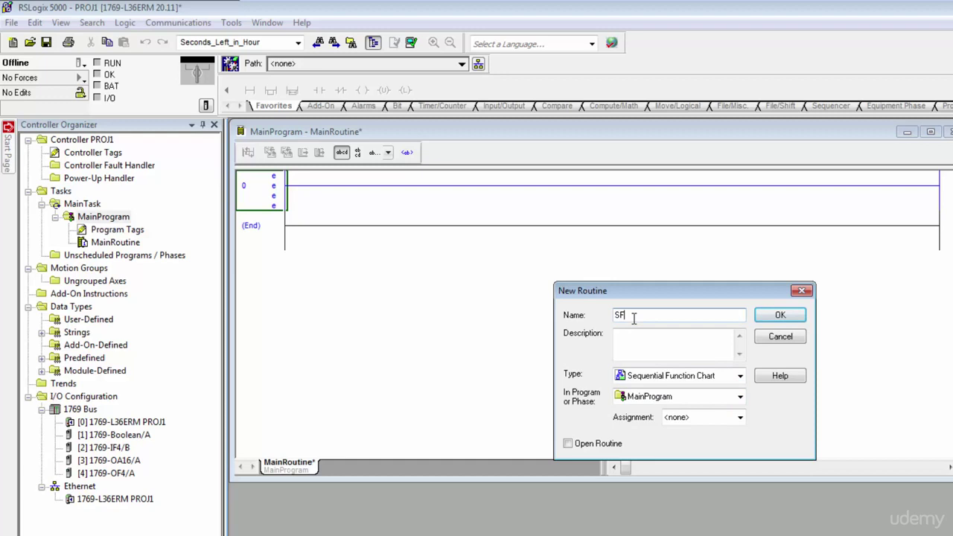
{"action": "type", "text": "C1"}
{"action": "left_click", "coordinate": [778, 319]}
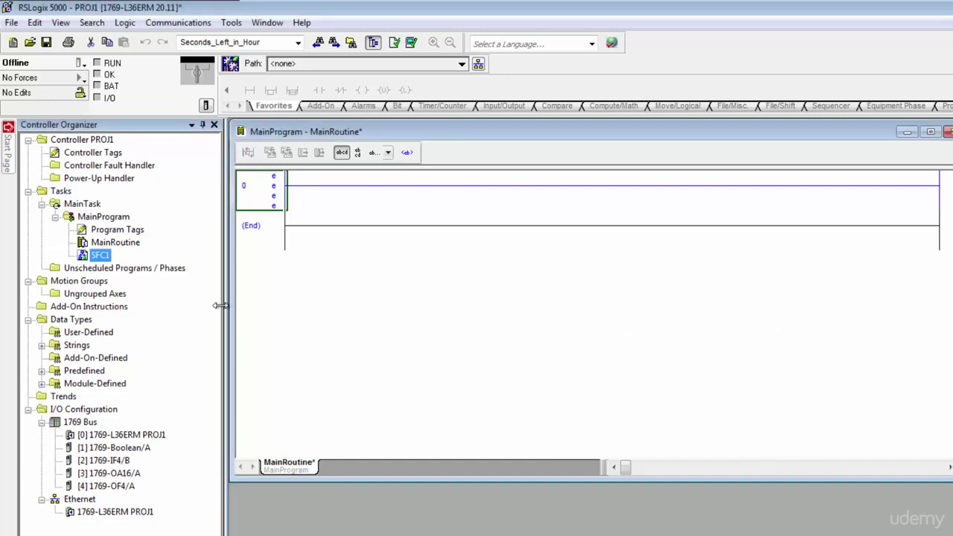
- Create a Function Block Diagram routine named FBD1 under MainProgram
{"action": "right_click", "coordinate": [87, 217]}
{"action": "left_click", "coordinate": [127, 226]}
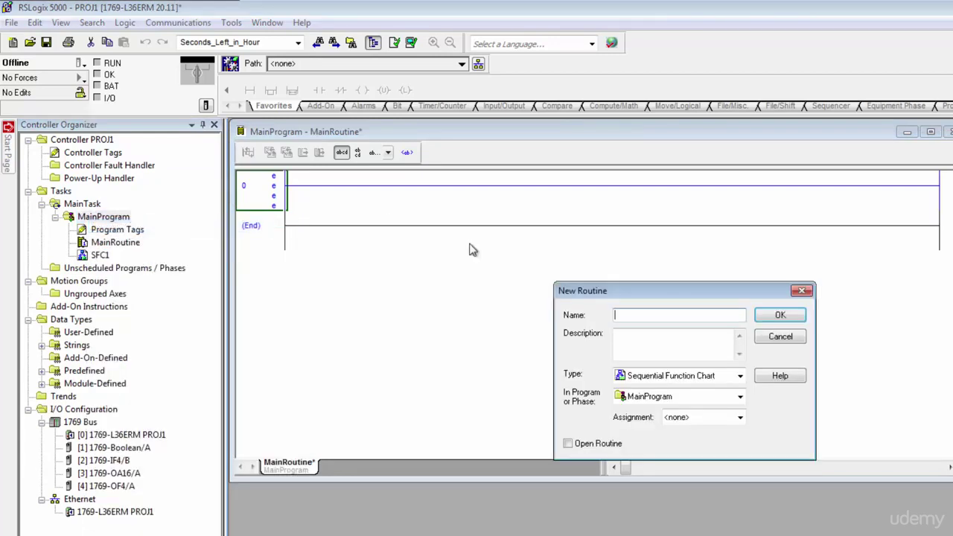
{"action": "left_click", "coordinate": [740, 377]}
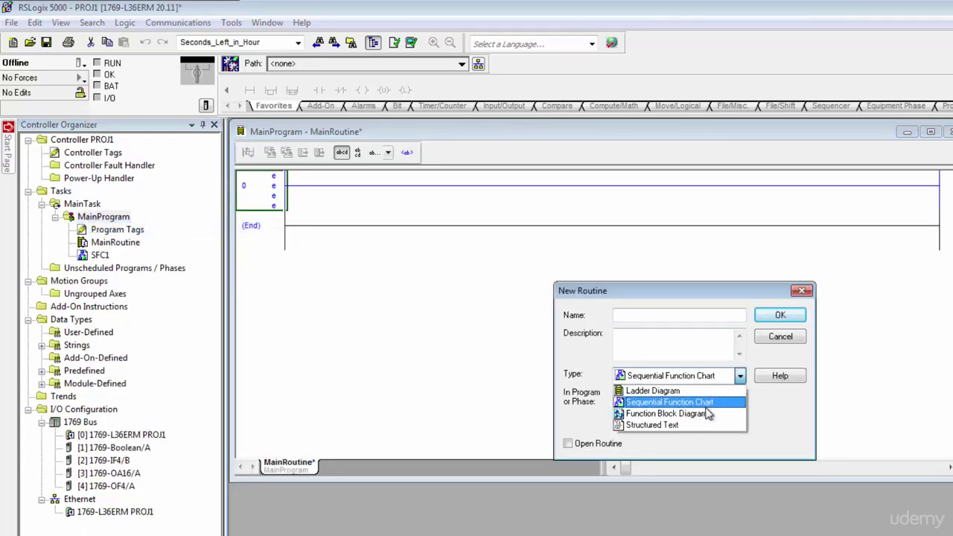
{"action": "left_click", "coordinate": [706, 414]}
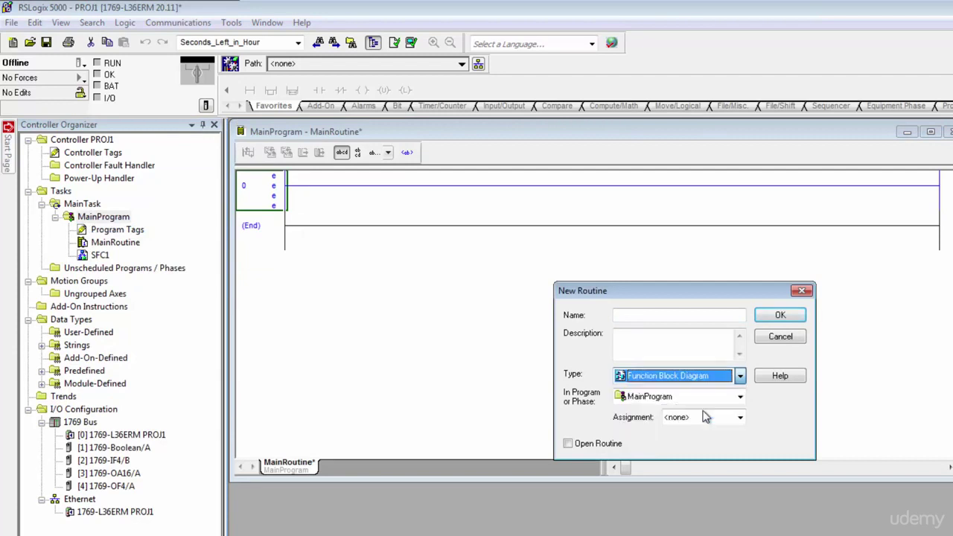
{"action": "left_click", "coordinate": [626, 316]}
{"action": "type", "text": "FB"}
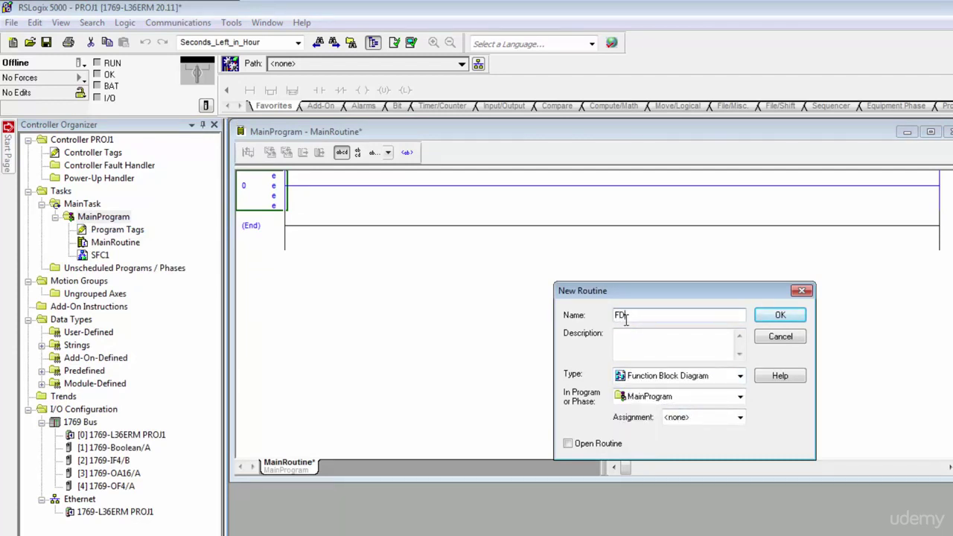
{"action": "key", "text": "BackSpace"}
{"action": "type", "text": "BD1"}
{"action": "left_click", "coordinate": [780, 315]}
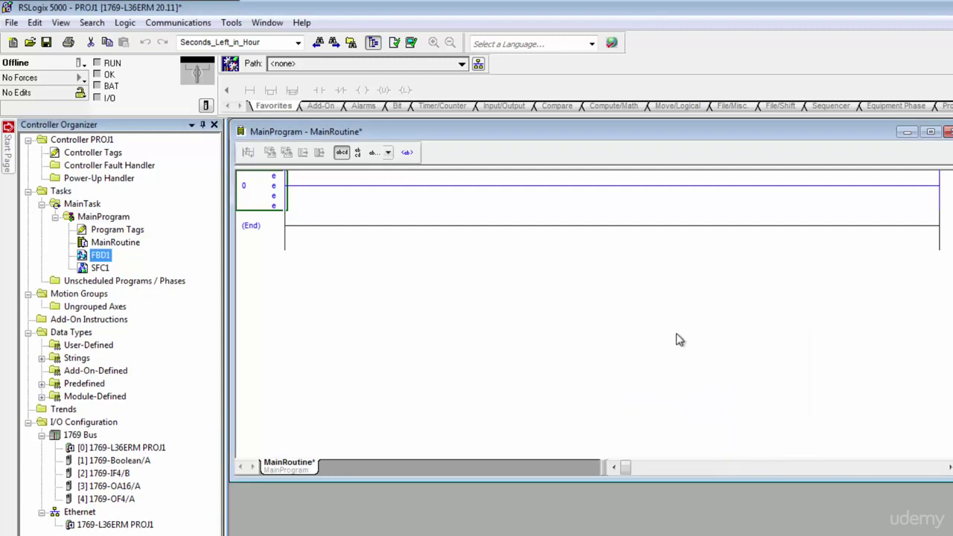
- Open FBD1 and then SFC1 in their editors, nudging the SFC1 window into place
{"action": "left_click", "coordinate": [94, 269]}
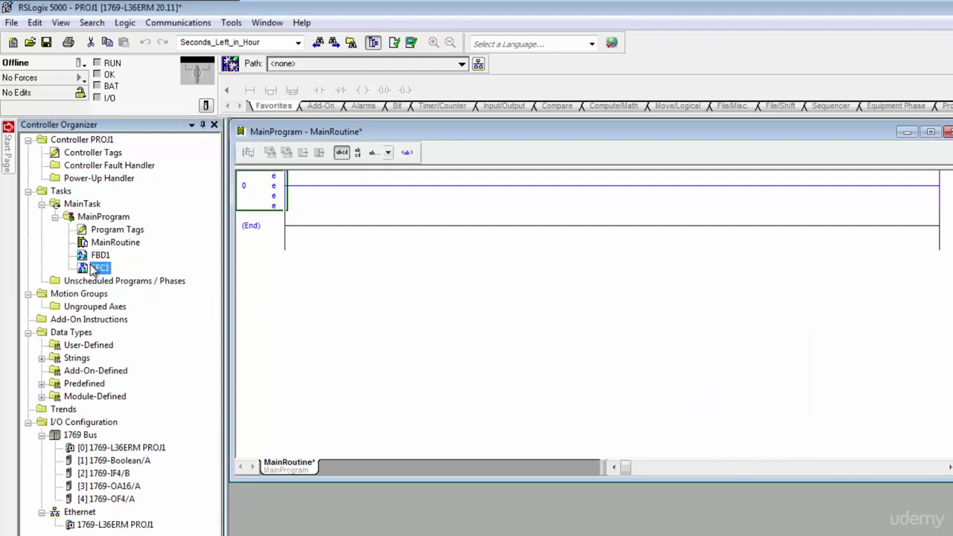
{"action": "left_click", "coordinate": [95, 257]}
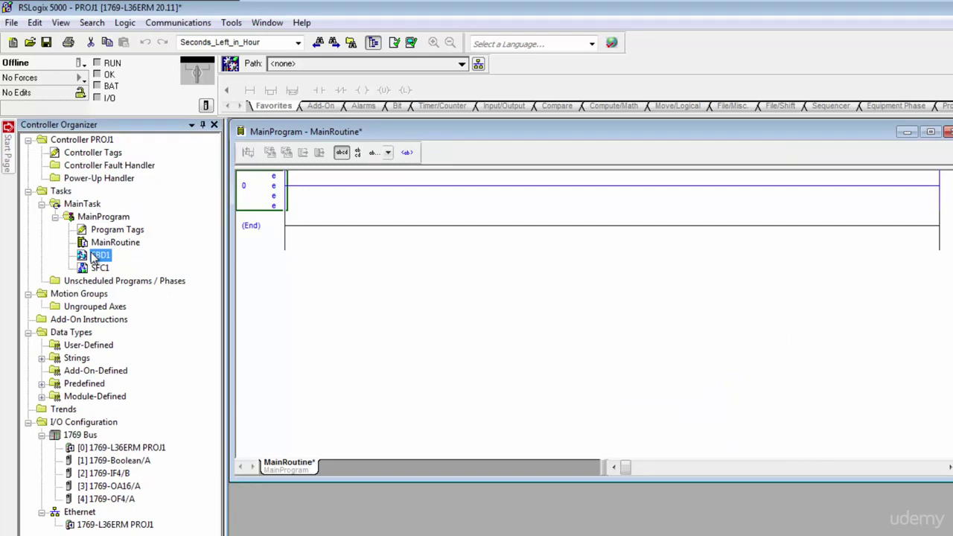
{"action": "double_click", "coordinate": [97, 256]}
{"action": "double_click", "coordinate": [95, 270]}
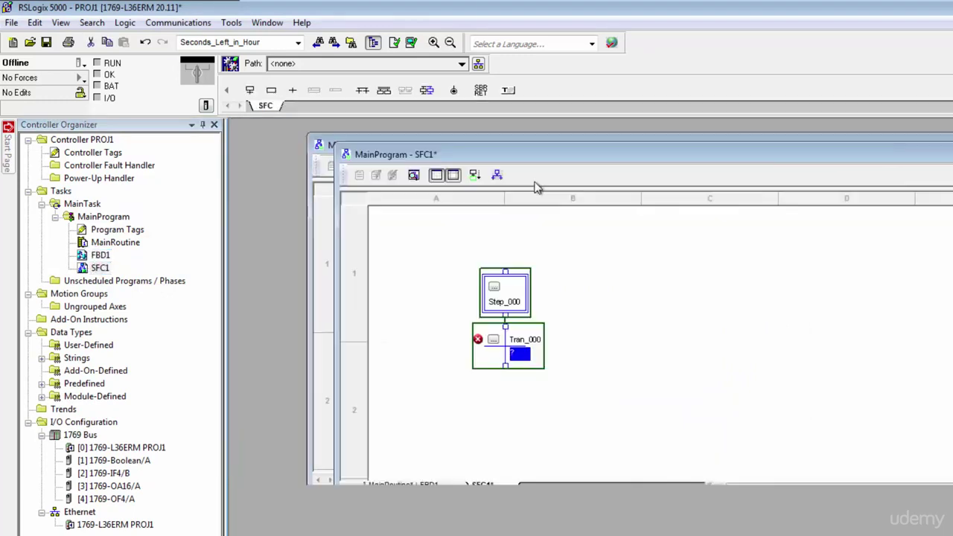
{"action": "mouse_move", "coordinate": [365, 138]}
{"action": "left_mouse_down"}
{"action": "mouse_move", "coordinate": [602, 274]}
{"action": "mouse_move", "coordinate": [361, 132]}
{"action": "left_mouse_up"}
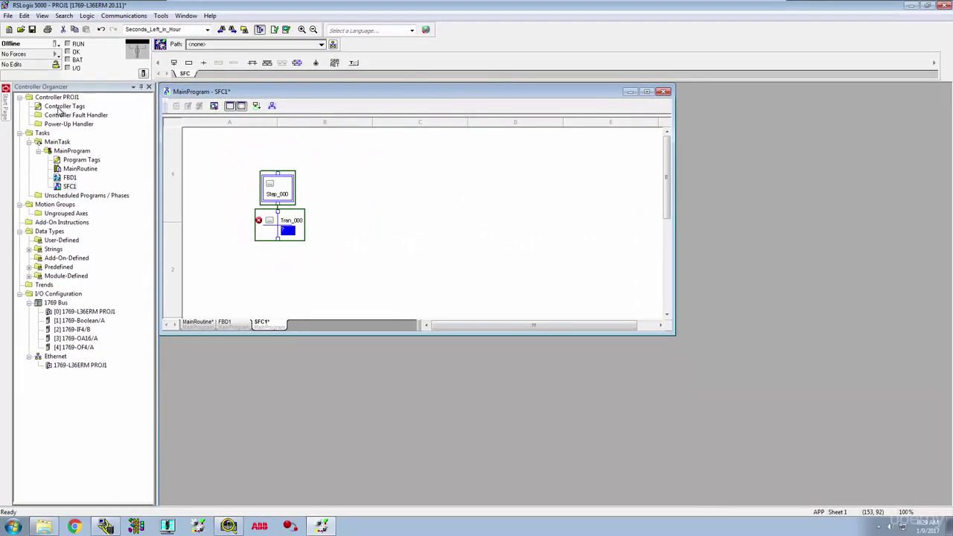
- Open the tags window, switch its scope to MainProgram, and leave Tran_000's value at 0
{"action": "left_click", "coordinate": [75, 155]}
{"action": "double_click", "coordinate": [63, 106]}
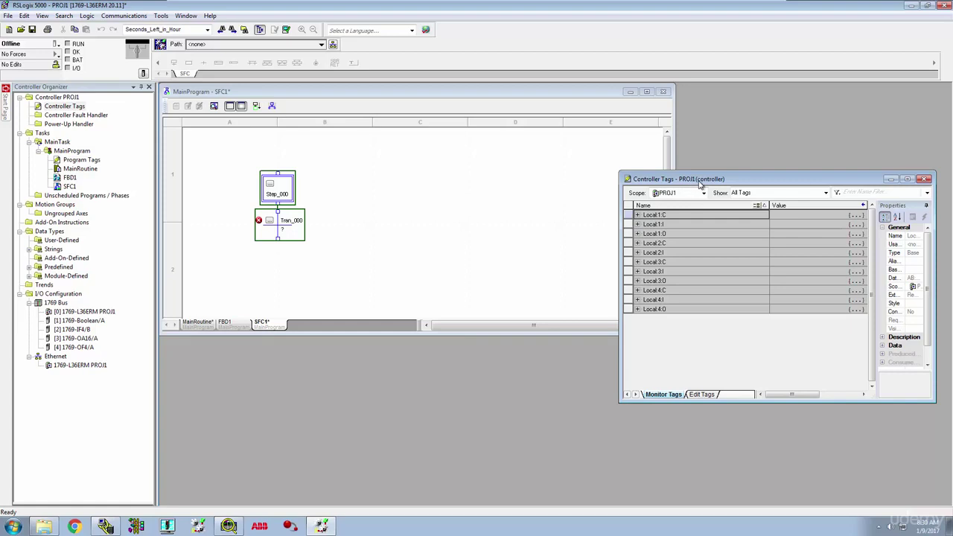
{"action": "left_click_drag", "start_coordinate": [699, 183], "coordinate": [688, 157]}
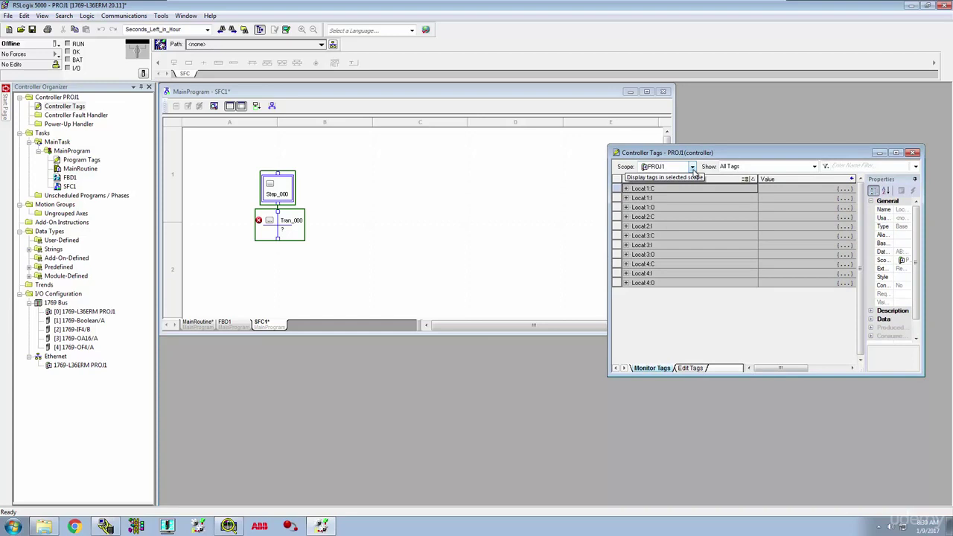
{"action": "left_click", "coordinate": [693, 166]}
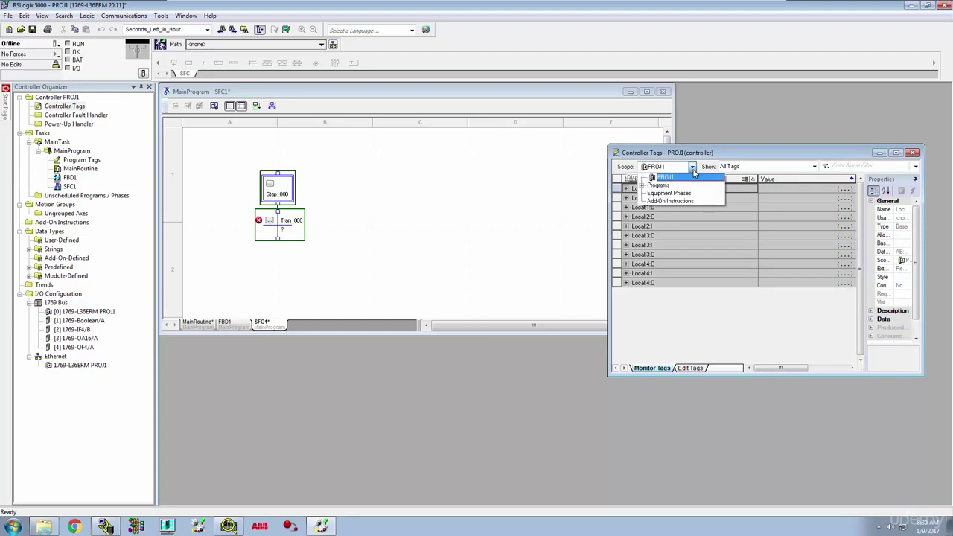
{"action": "left_click", "coordinate": [641, 186]}
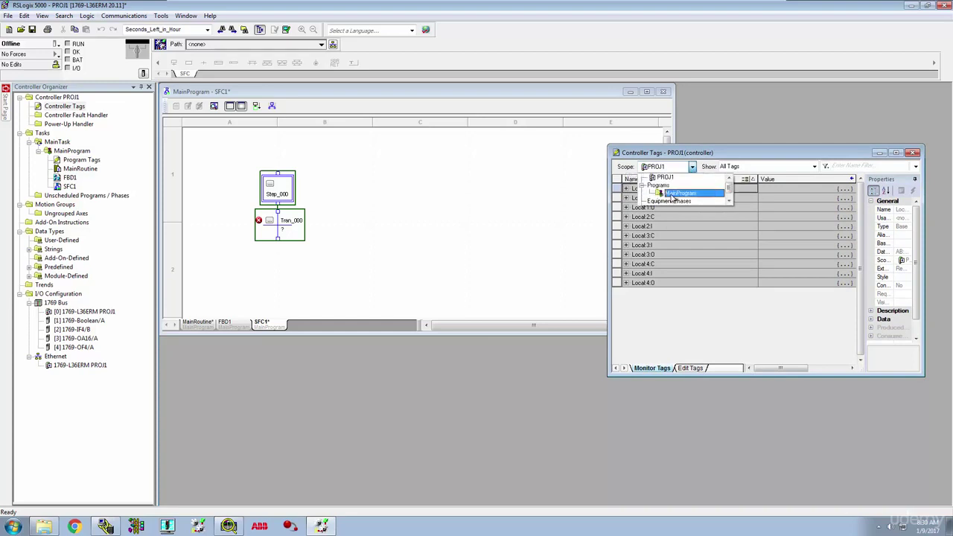
{"action": "left_click", "coordinate": [673, 195]}
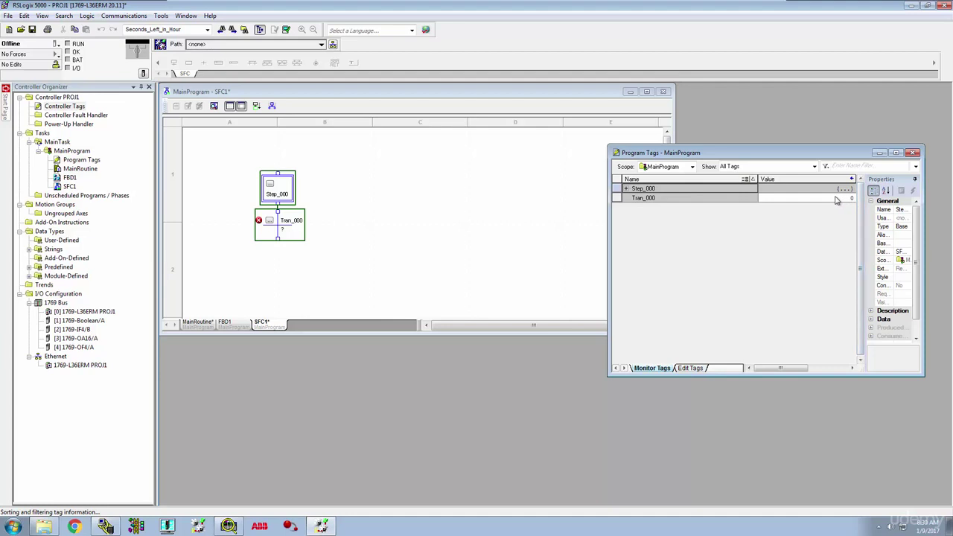
{"action": "left_click", "coordinate": [836, 198]}
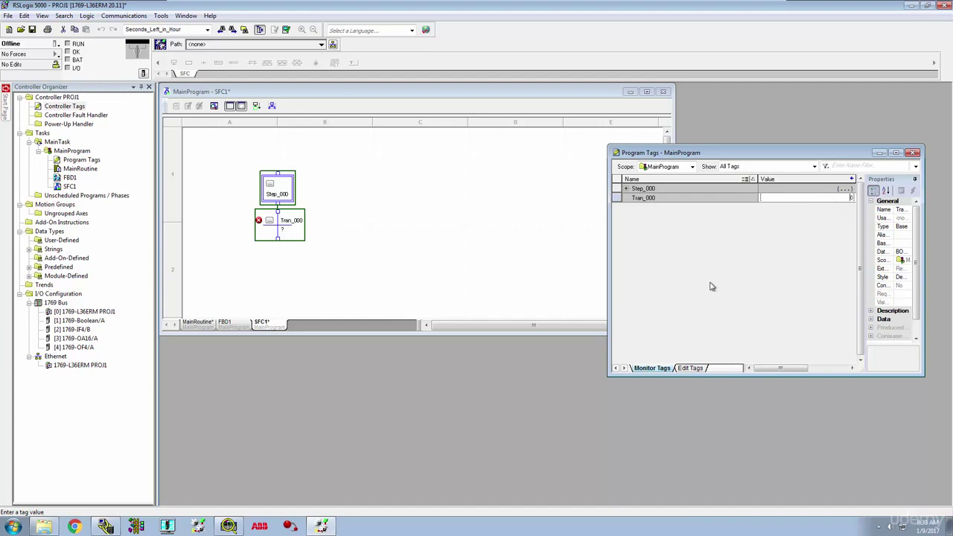
{"action": "left_click", "coordinate": [648, 198]}
- View the MainProgram tags on Edit Tags, scroll to the data type columns, then close the window
{"action": "left_click", "coordinate": [691, 369]}
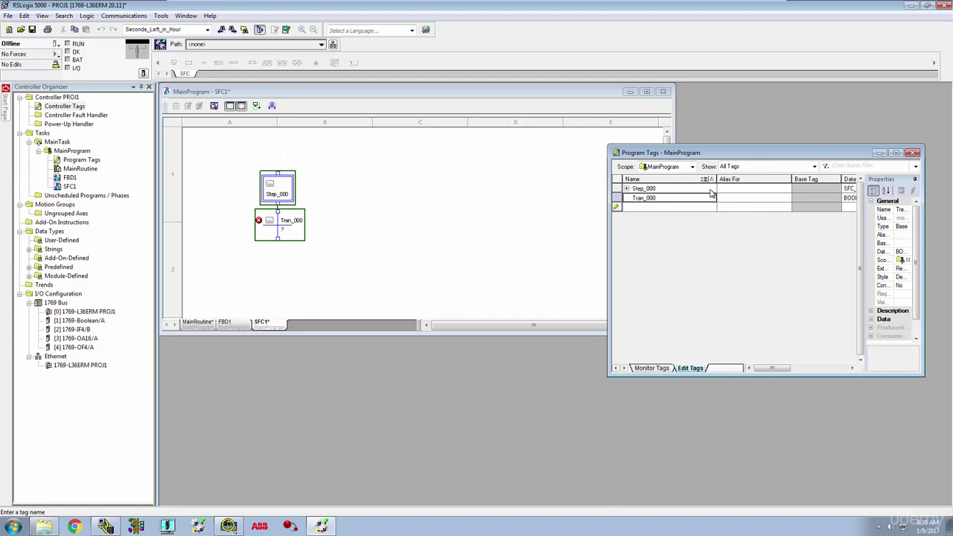
{"action": "mouse_move", "coordinate": [788, 368]}
{"action": "left_mouse_down"}
{"action": "mouse_move", "coordinate": [846, 370]}
{"action": "mouse_move", "coordinate": [773, 369]}
{"action": "left_mouse_up"}
{"action": "left_click", "coordinate": [915, 154]}
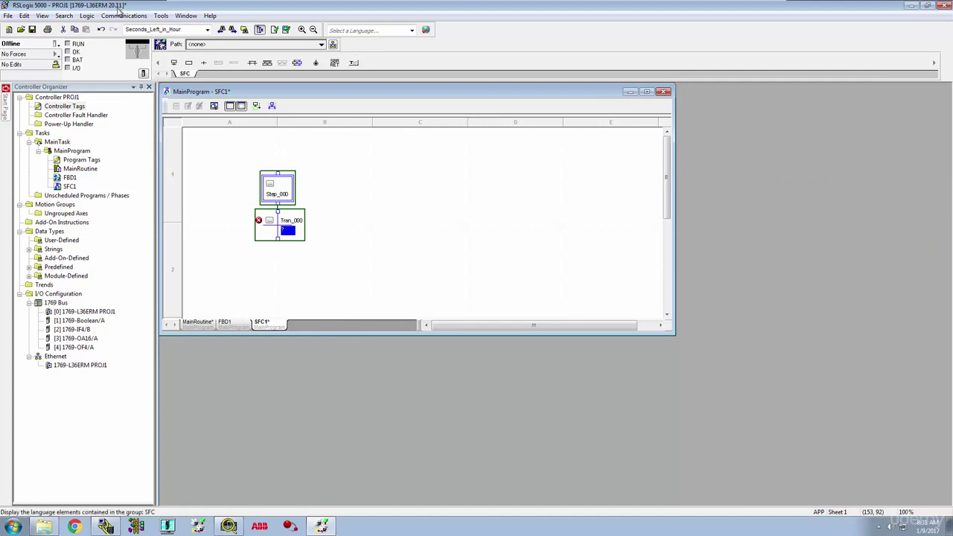
{"action": "left_click", "coordinate": [119, 17]}
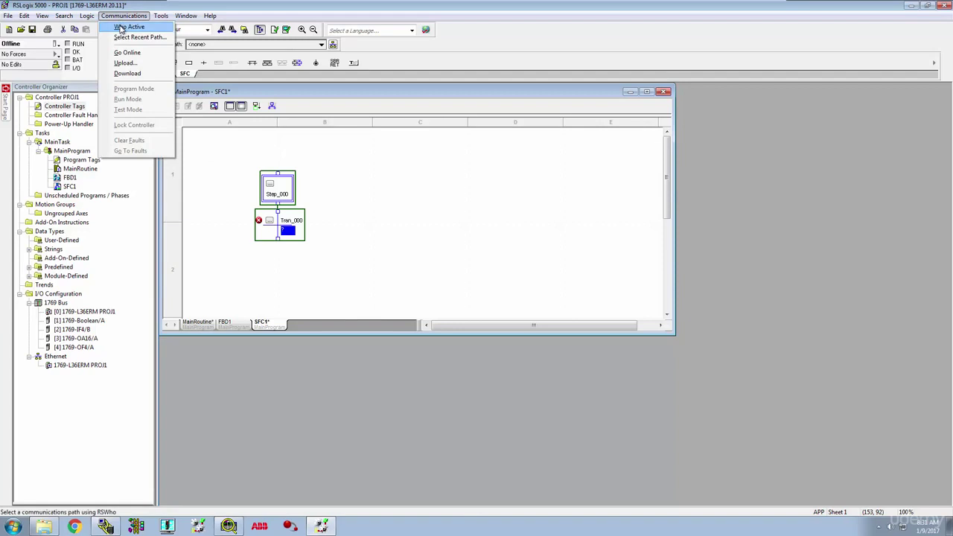
{"action": "left_click", "coordinate": [121, 29]}
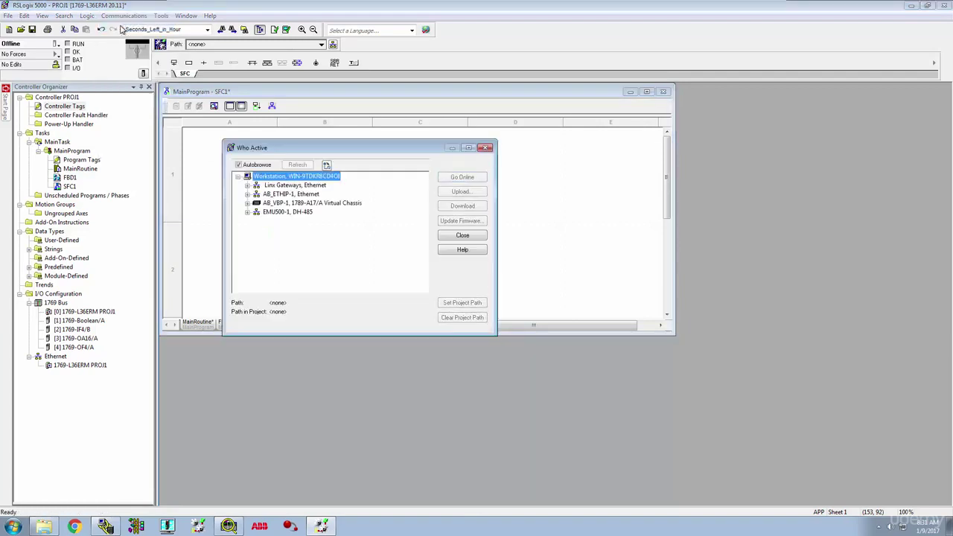
{"action": "left_click", "coordinate": [248, 195]}
{"action": "left_click", "coordinate": [248, 202]}
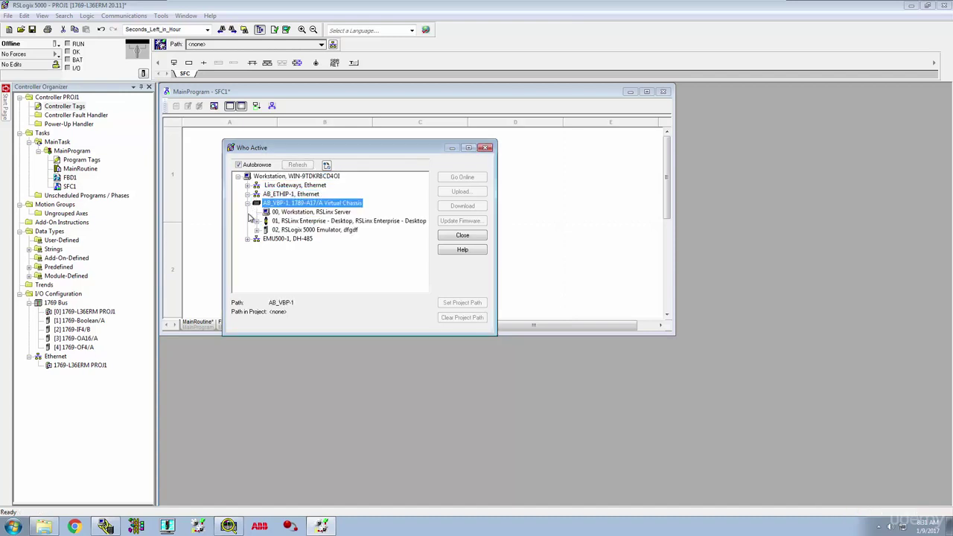
{"action": "left_click", "coordinate": [248, 239]}
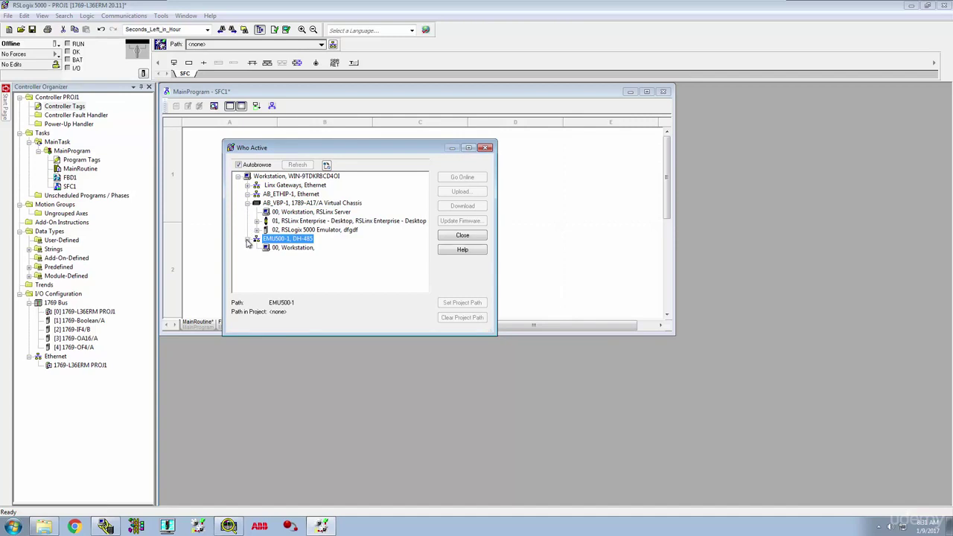
{"action": "left_click", "coordinate": [248, 239]}
{"action": "left_click", "coordinate": [272, 230]}
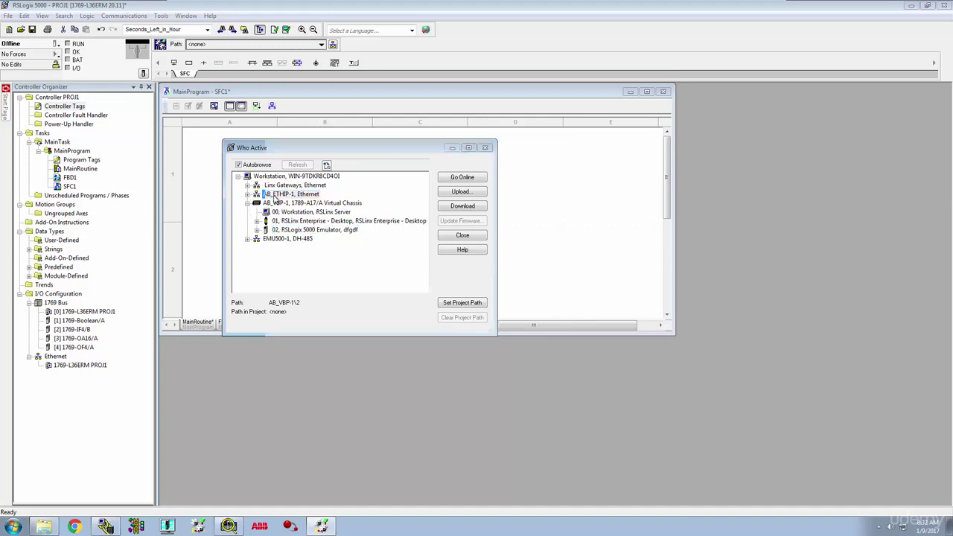
{"action": "left_click", "coordinate": [274, 194]}
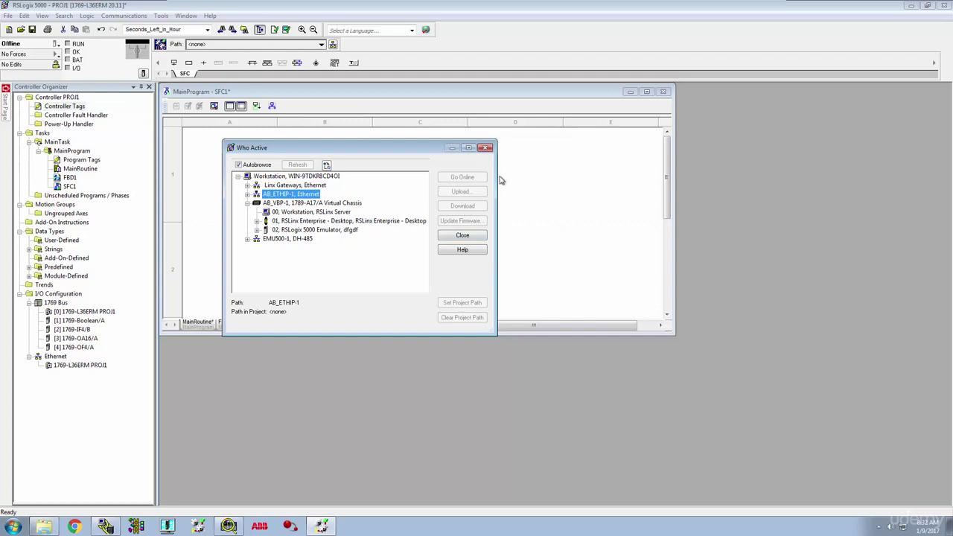
{"action": "left_click", "coordinate": [485, 148]}
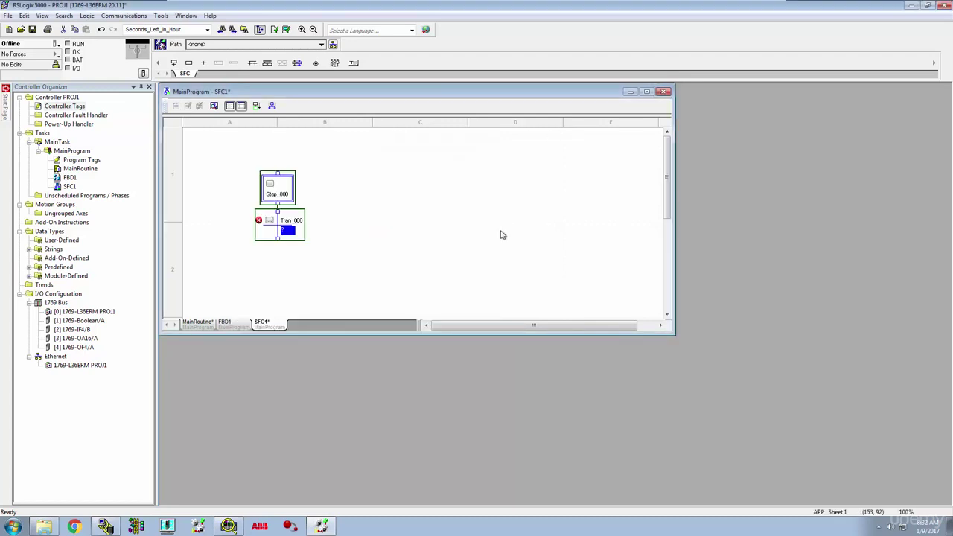